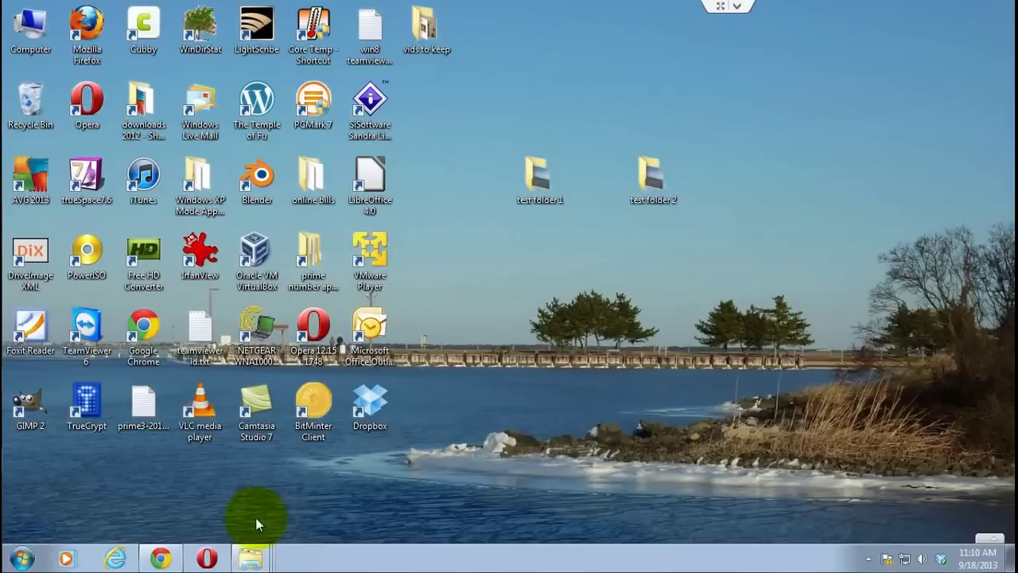
- Open the Outlook data folder and paste a backup copy of Personal Folders(1).pst there
right_click(253, 559)
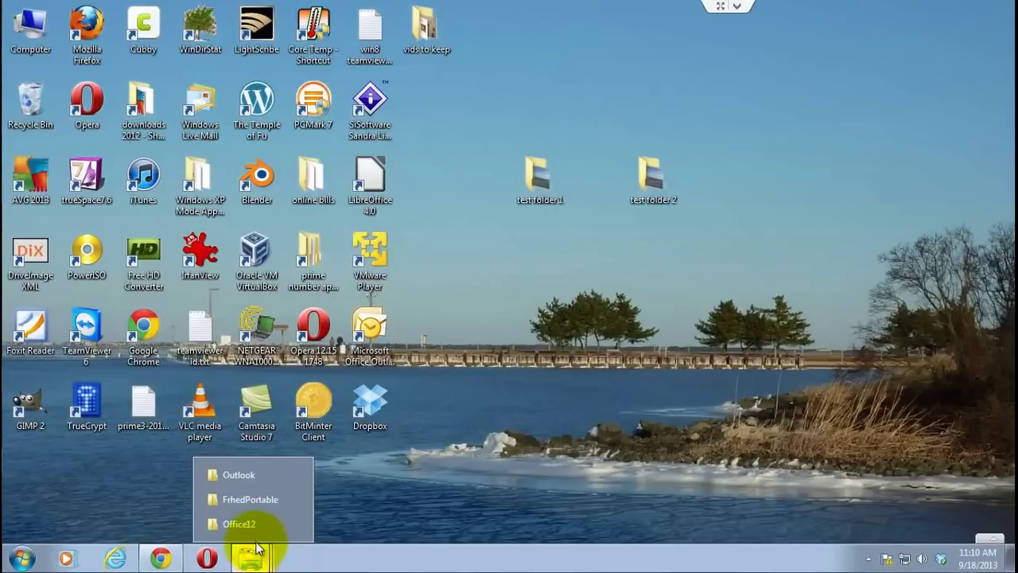
left_click(256, 478)
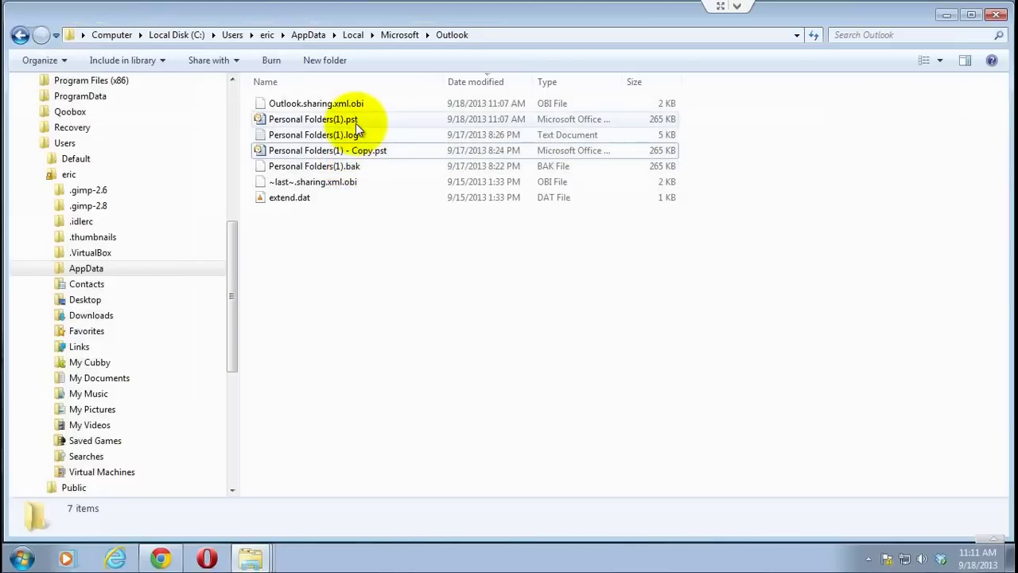
mouse_move(355, 123)
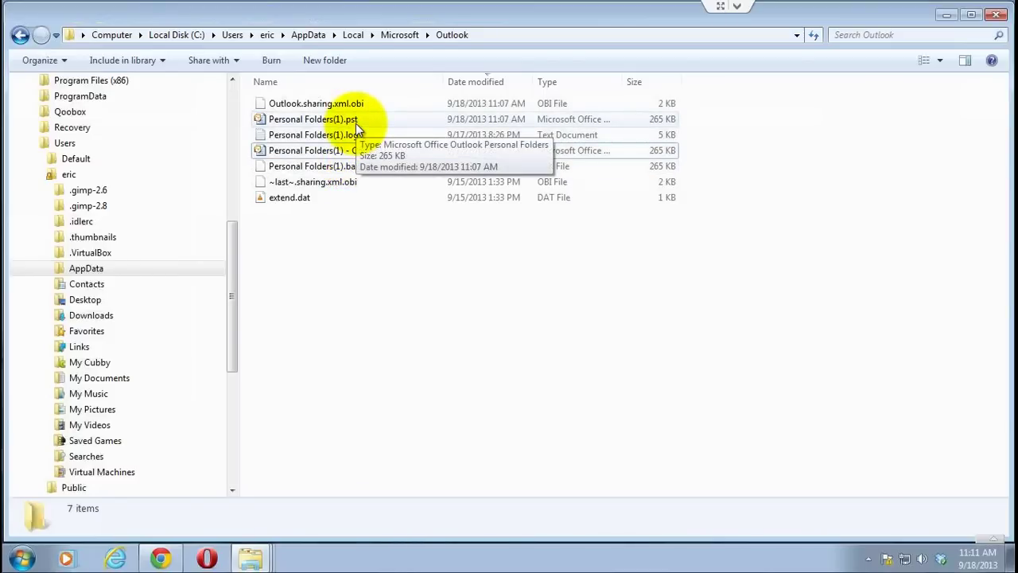
right_click(355, 124)
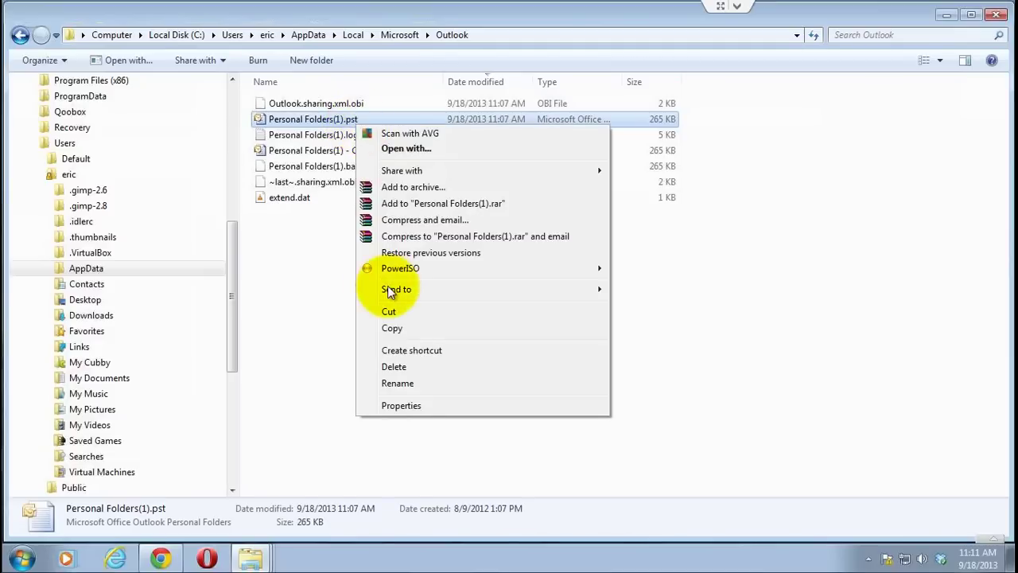
left_click(392, 328)
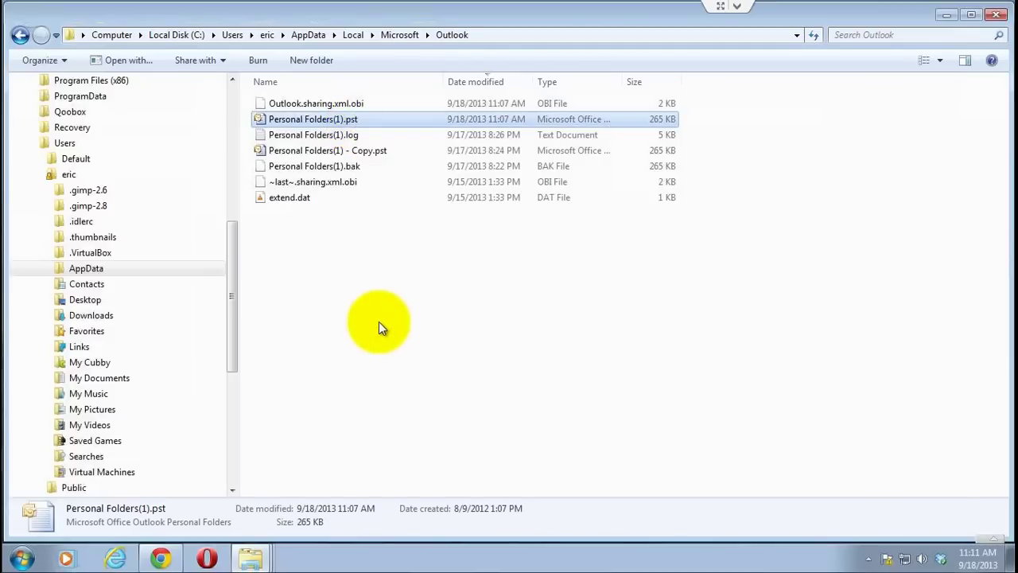
left_click(379, 322)
right_click(370, 298)
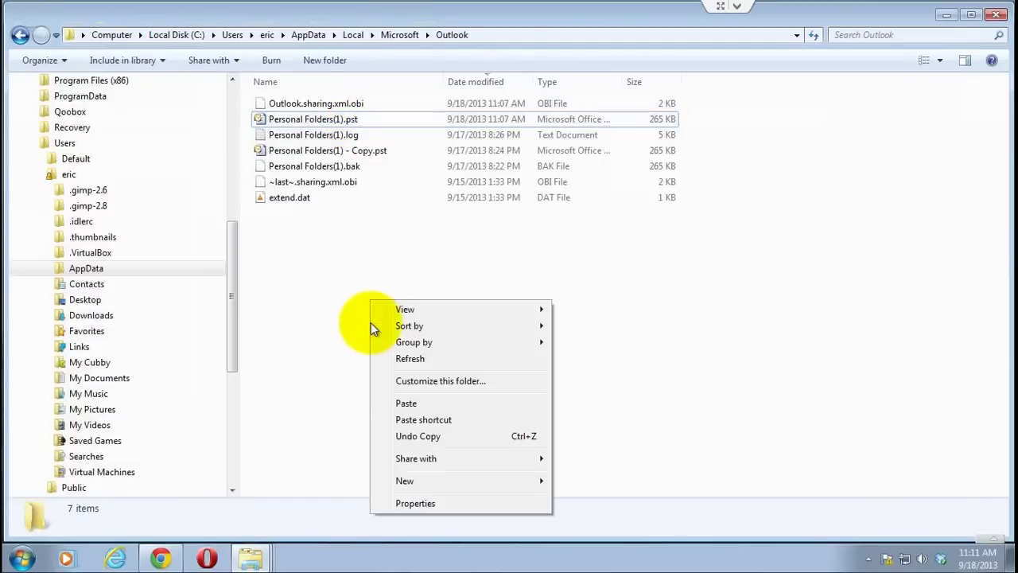
left_click(393, 402)
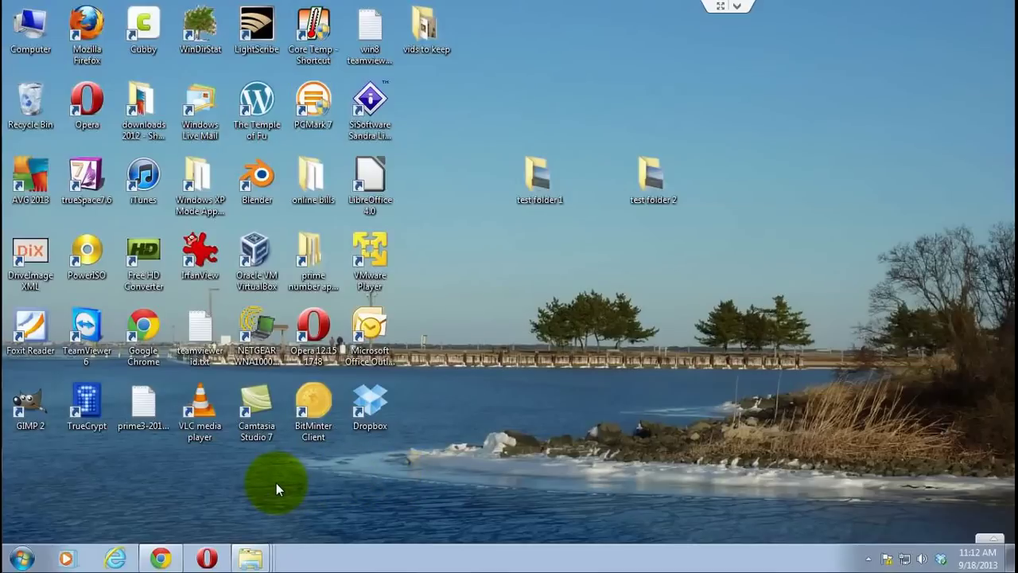
- Bring up the recent-folders list on the Explorer taskbar icon
right_click(253, 558)
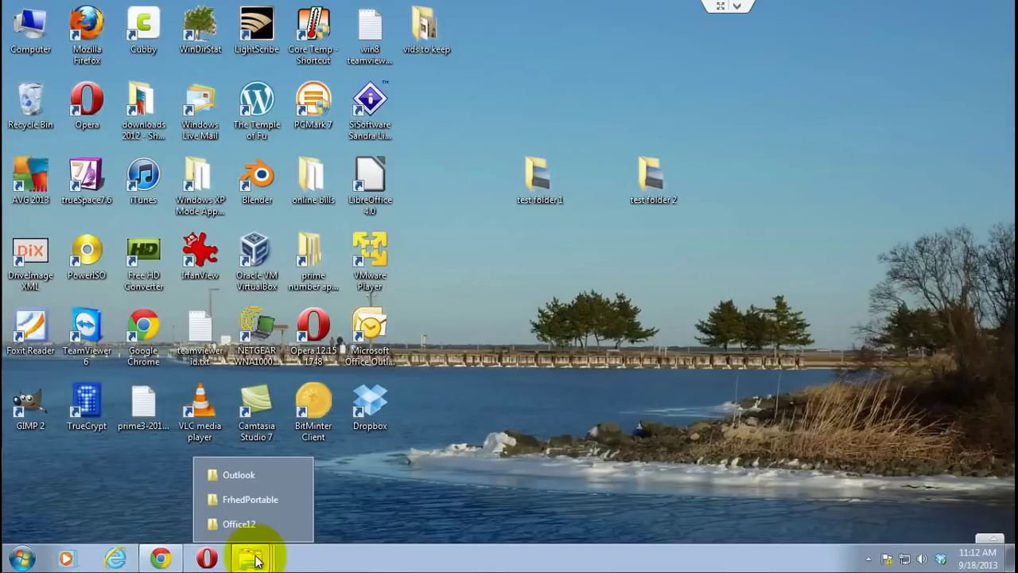
left_click(159, 558)
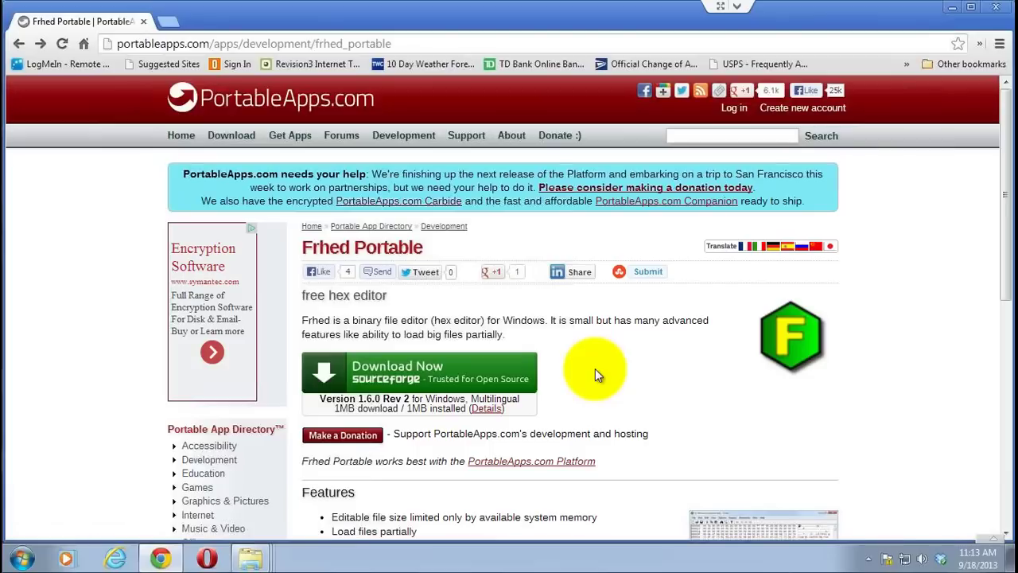
left_click(951, 13)
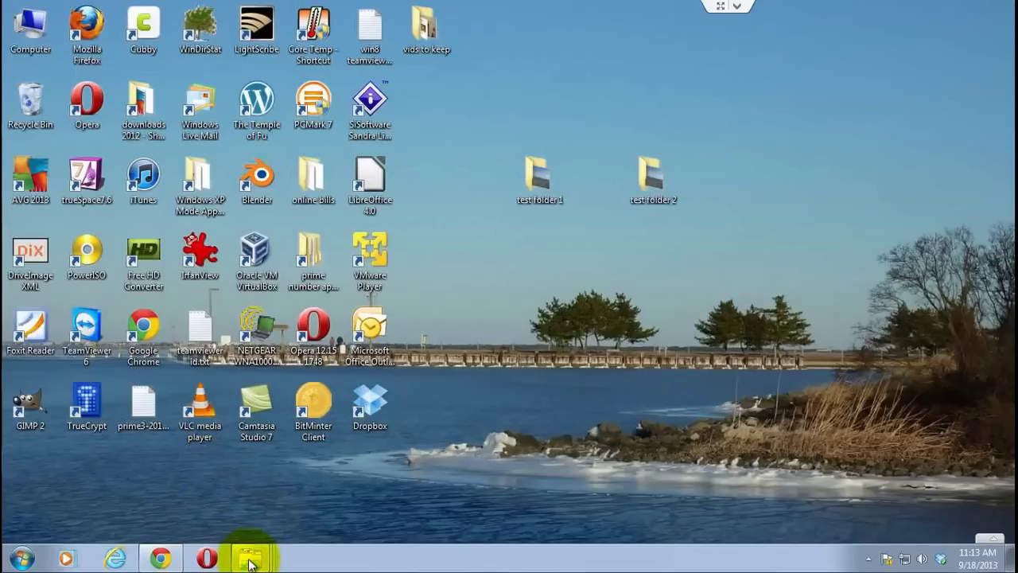
- Launch FrhedPortable.exe from the FrhedPortable folder
mouse_move(250, 559)
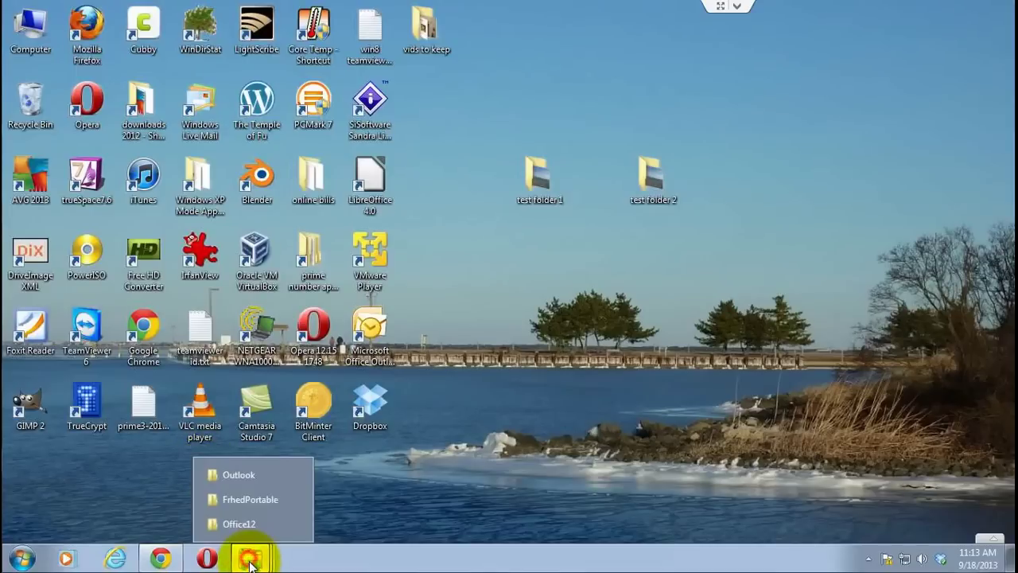
left_click(249, 501)
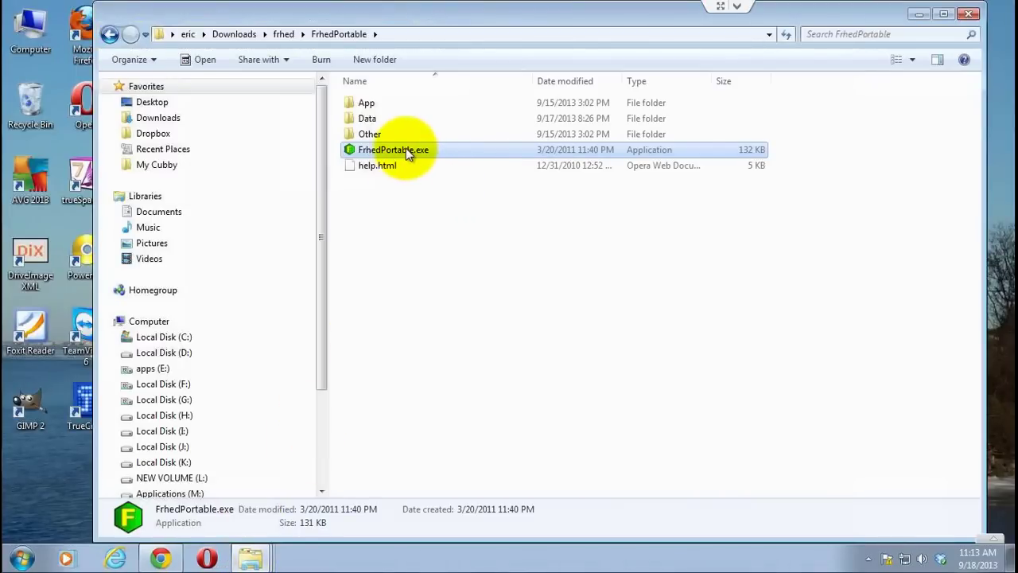
mouse_move(404, 148)
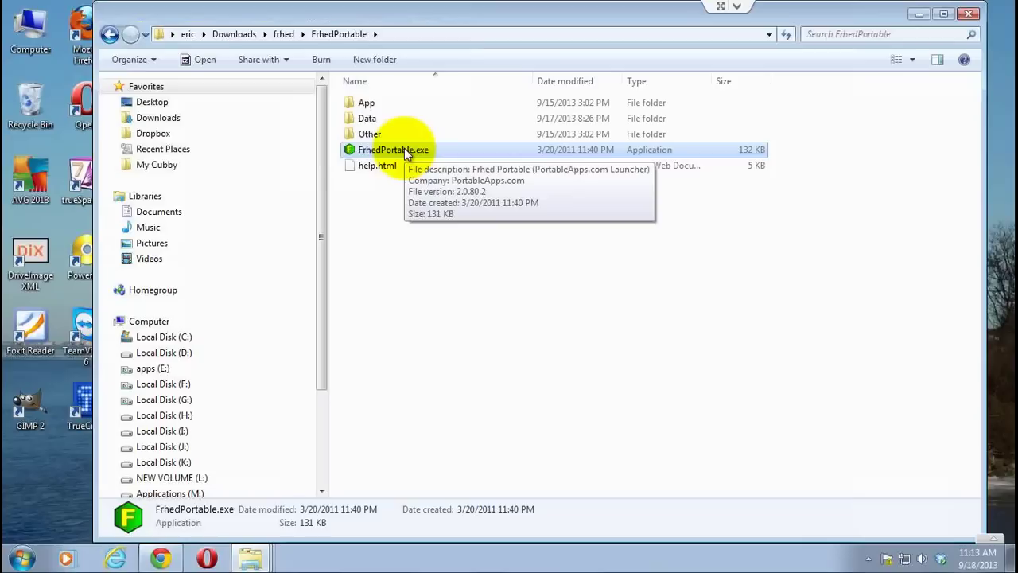
double_click(404, 149)
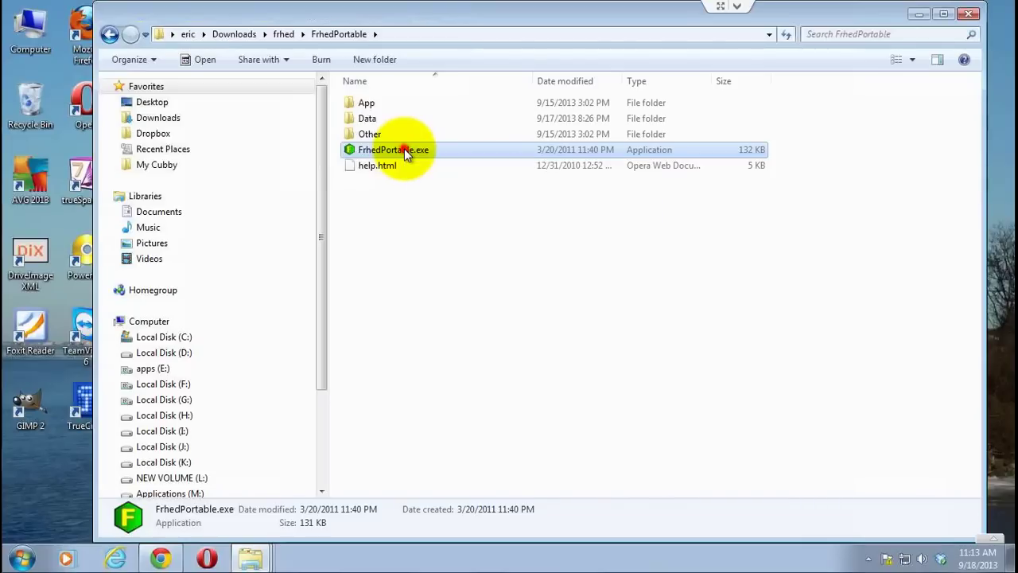
- Minimize the FrhedPortable and Outlook data folder windows
left_click(919, 15)
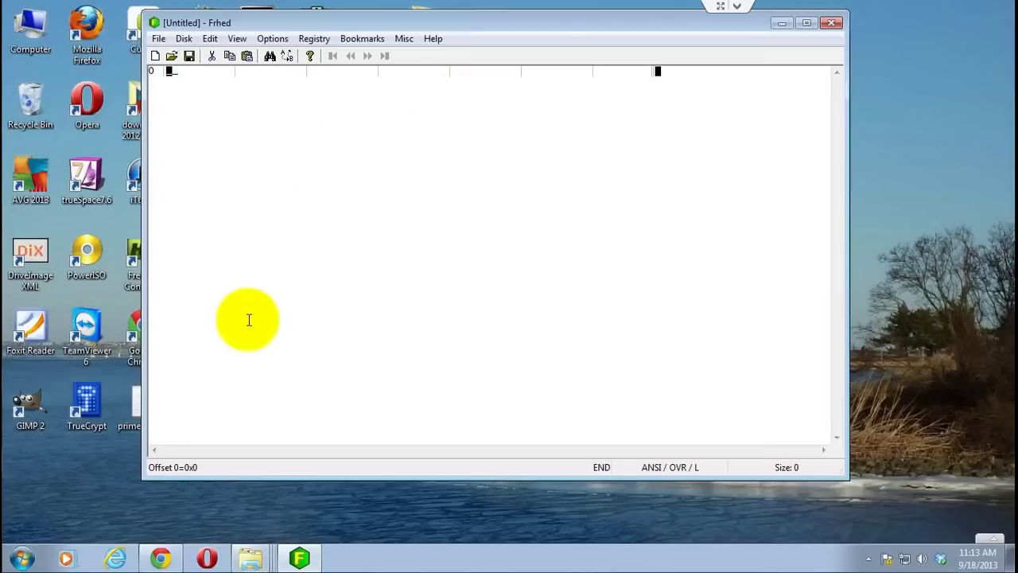
left_click(249, 559)
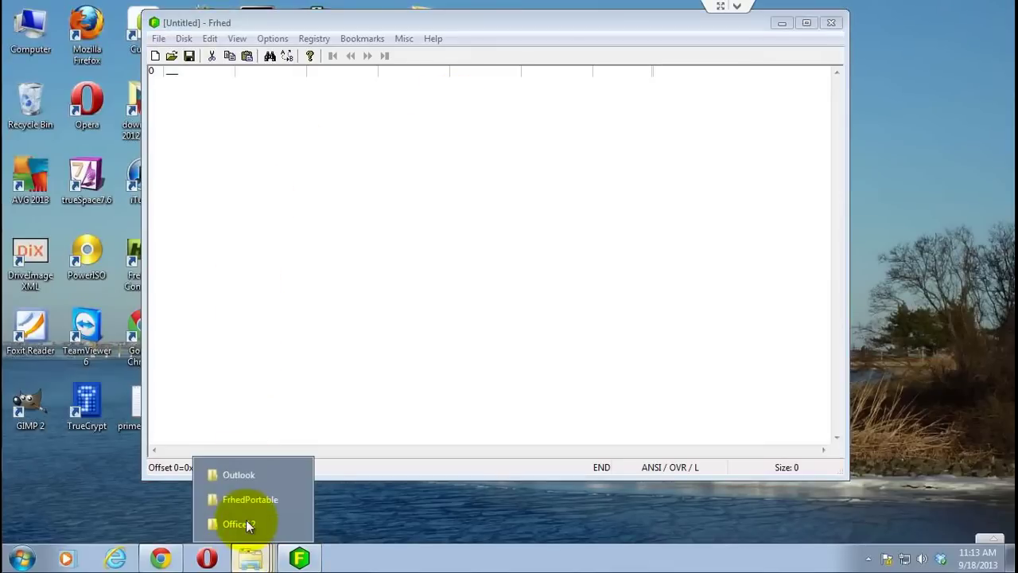
left_click(252, 475)
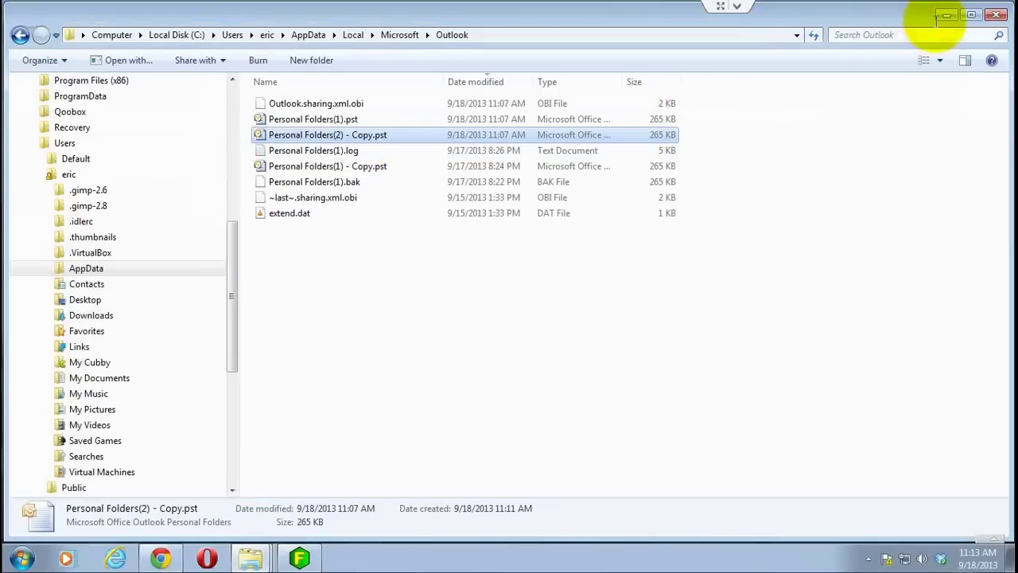
left_click(945, 16)
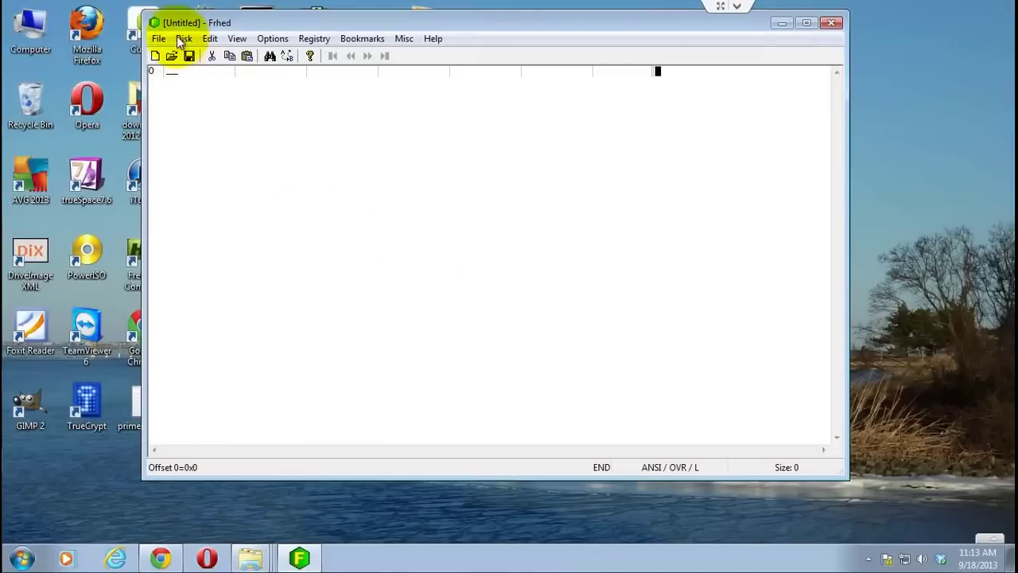
- Load Personal Folders(1).pst (271360 bytes) into Frhed and minimize the hex editor
left_click(171, 56)
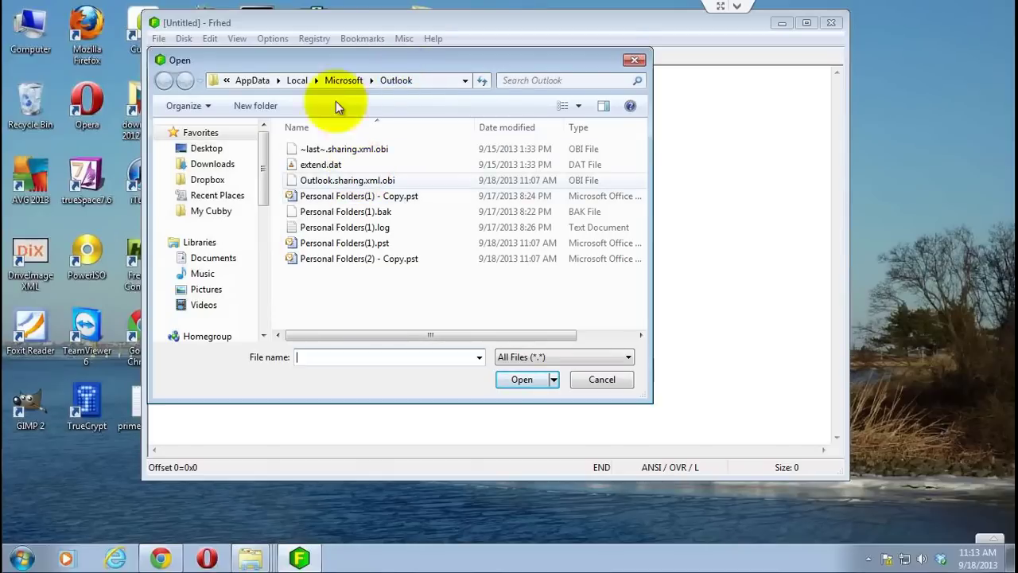
left_click(332, 244)
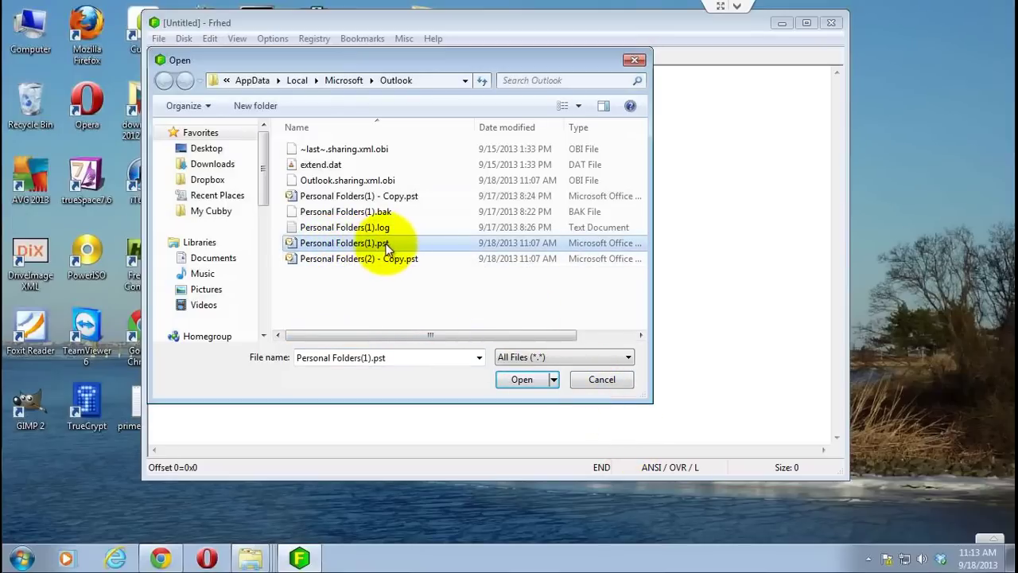
left_click(505, 378)
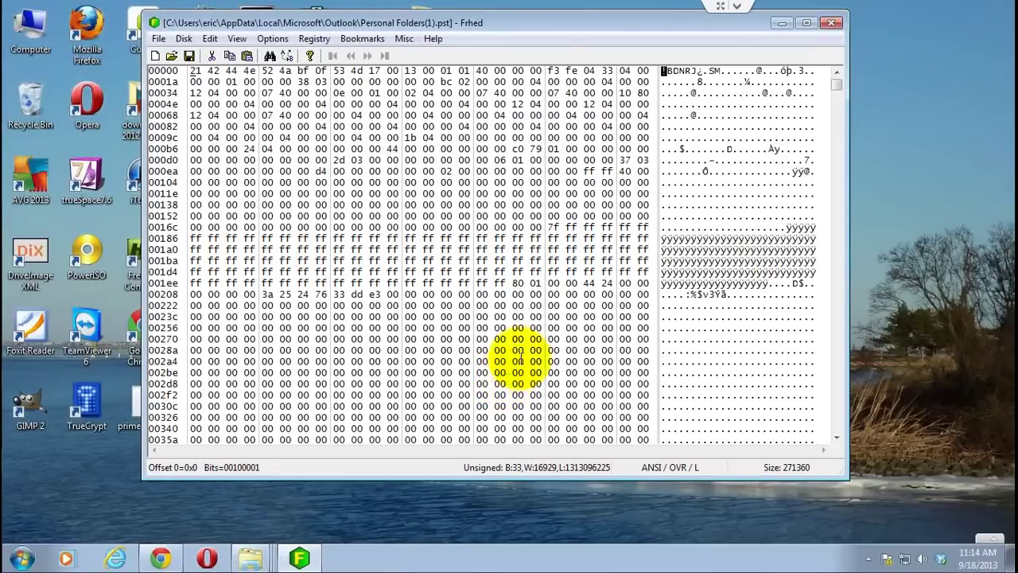
left_click(782, 22)
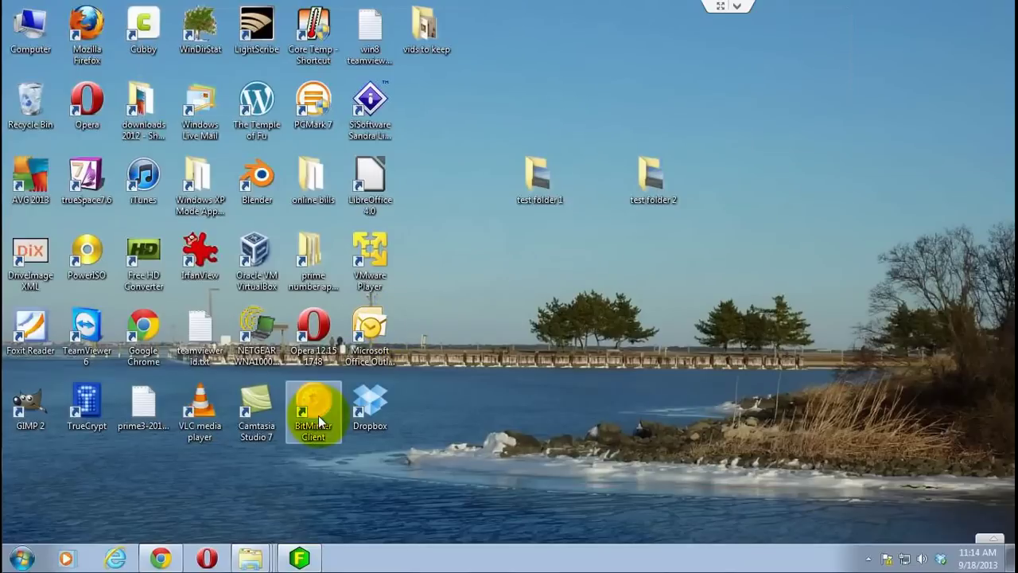
- Start Outlook, delete 'outlook test', 'yet another test' and 'another test', and view Deleted Items
left_click(368, 344)
double_click(367, 343)
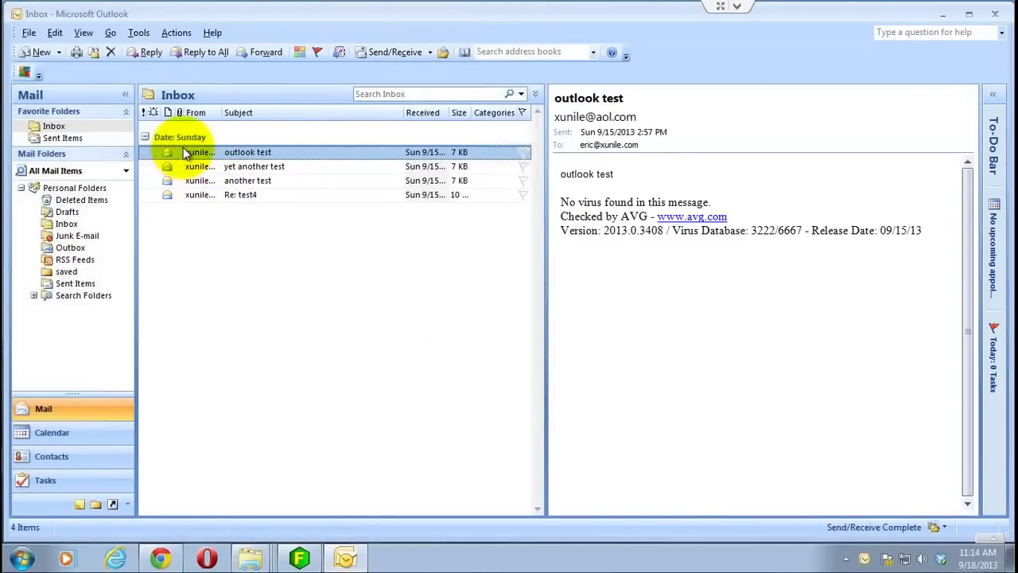
left_click(113, 51)
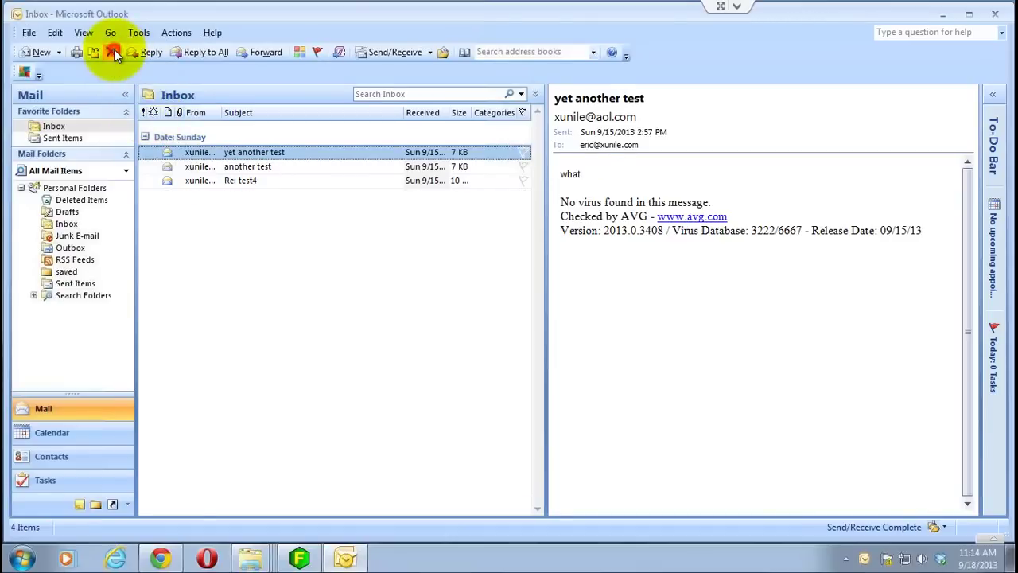
left_click(113, 51)
left_click(114, 50)
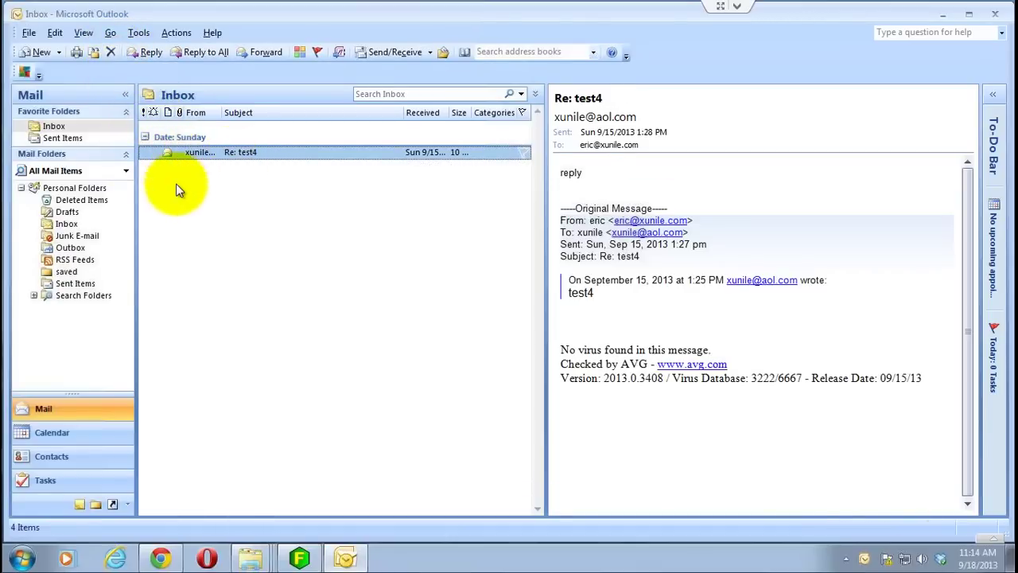
left_click(92, 200)
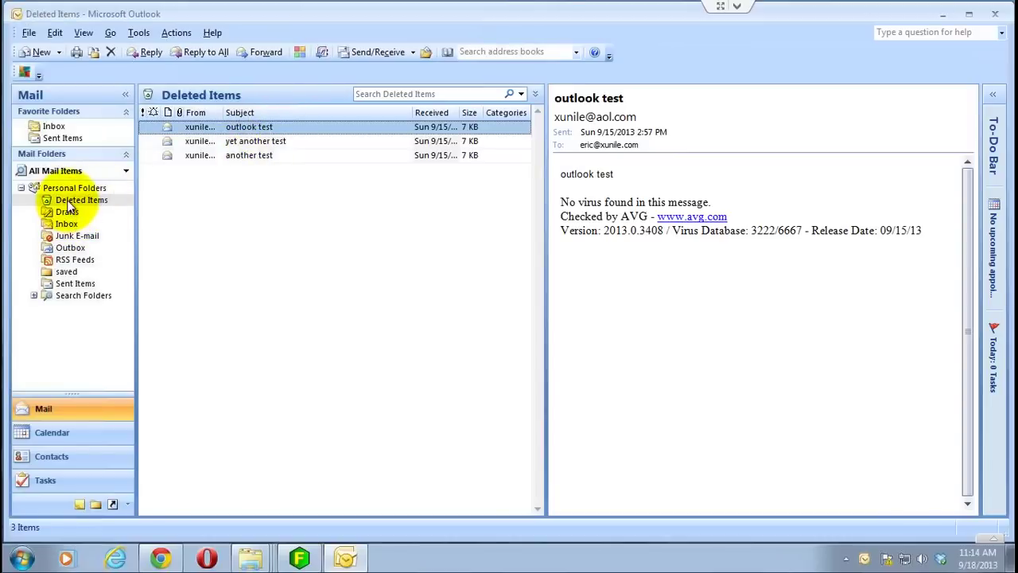
right_click(67, 200)
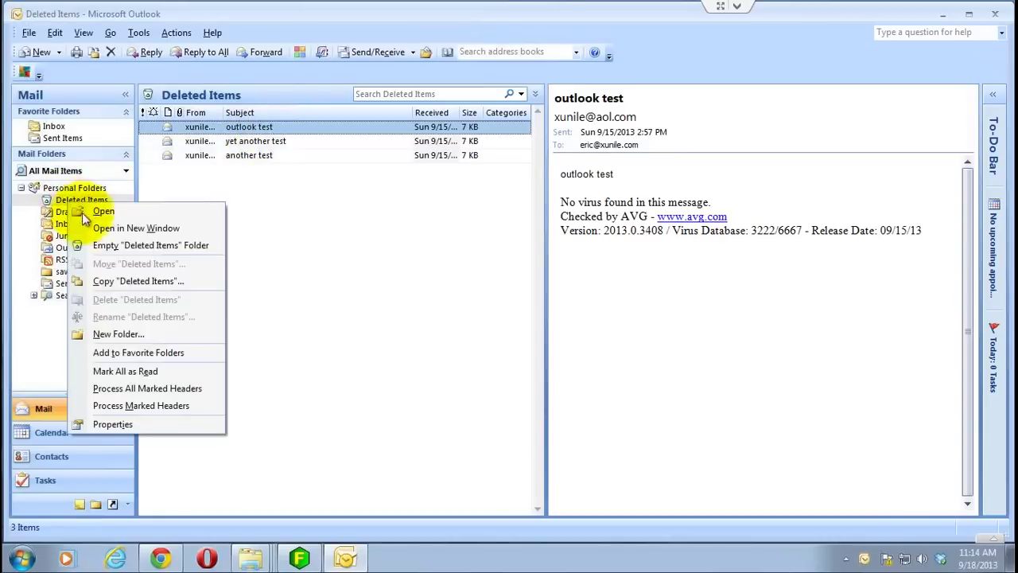
- Permanently empty the Deleted Items folder, then check the Outbox and Inbox
left_click(101, 245)
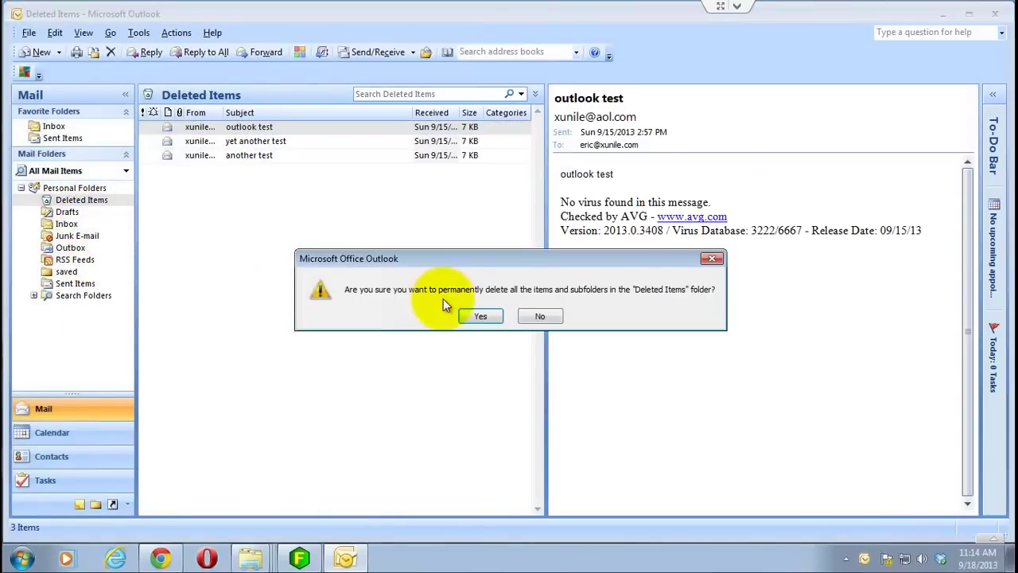
left_click(477, 317)
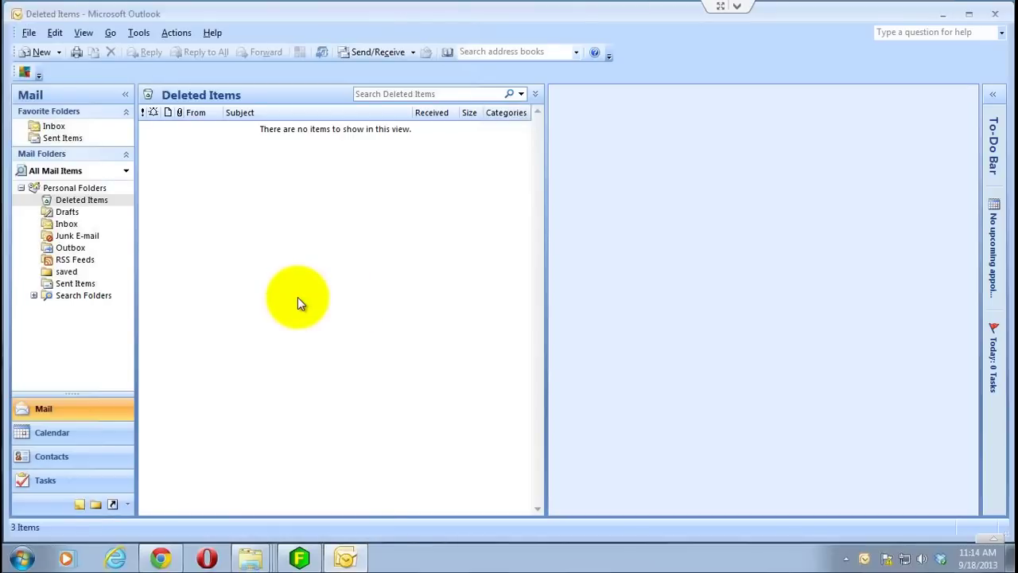
left_click(79, 248)
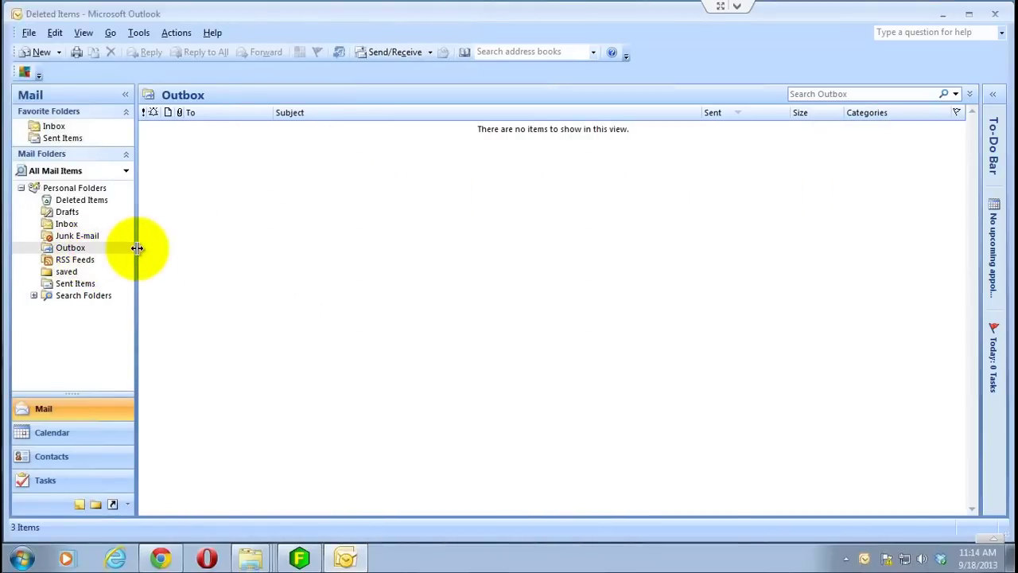
left_click(67, 224)
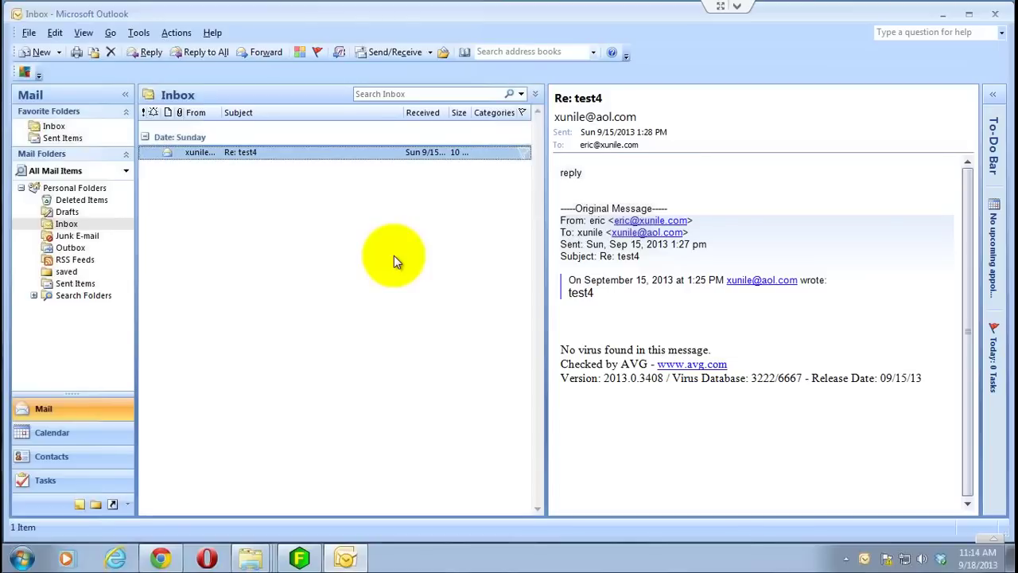
- Restart Outlook, confirm Deleted Items is still empty, and close Outlook
left_click(996, 16)
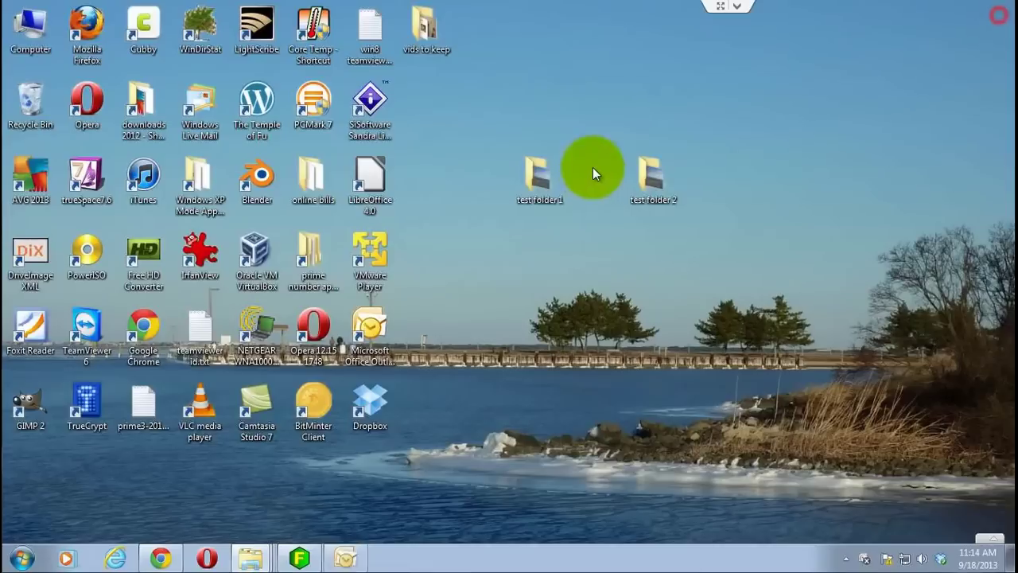
double_click(369, 349)
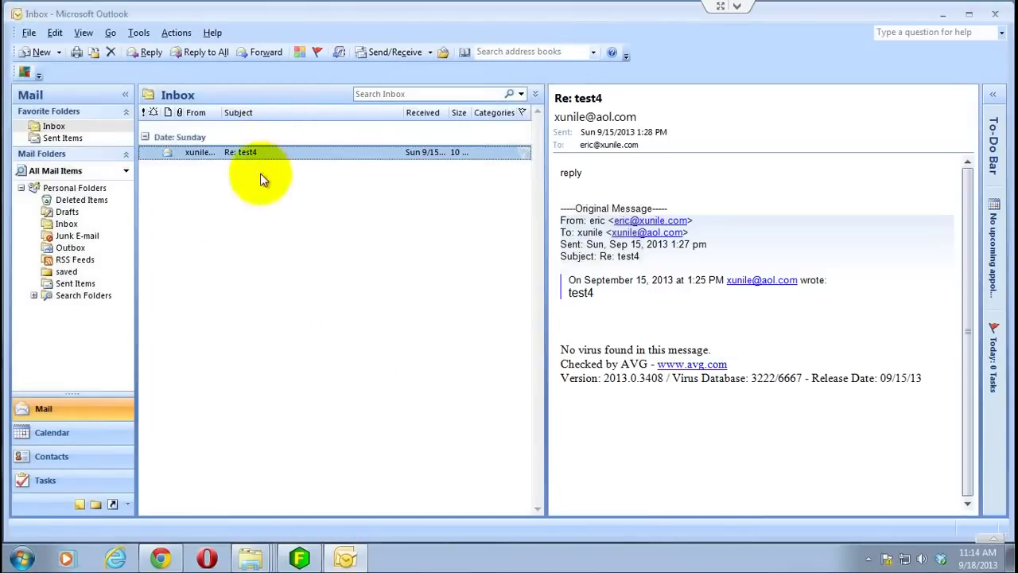
left_click(83, 200)
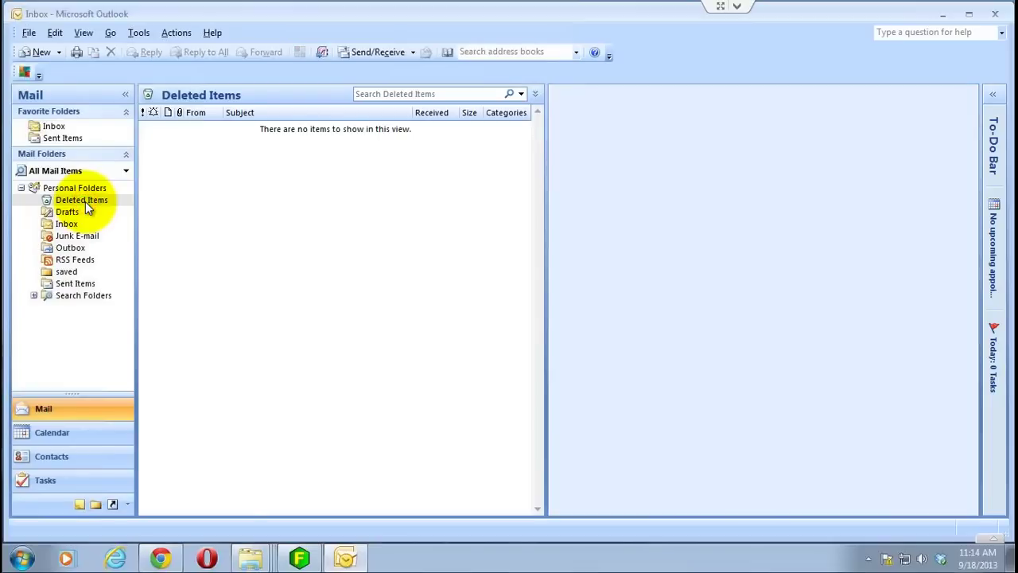
left_click(993, 18)
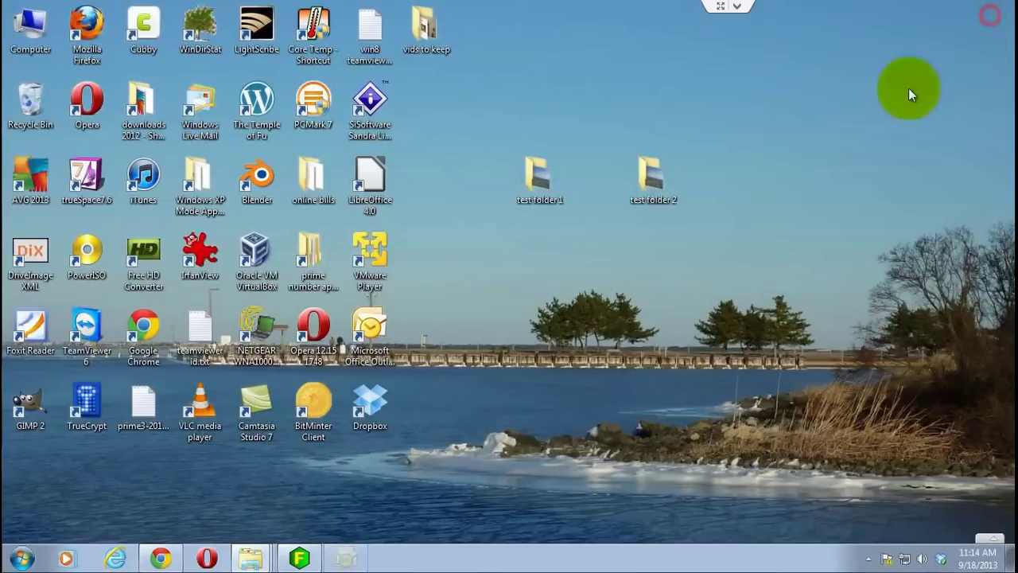
- Overwrite header bytes 0x07 through 0x13 of Personal Folders(1).pst with 20 and save the file
left_click(298, 558)
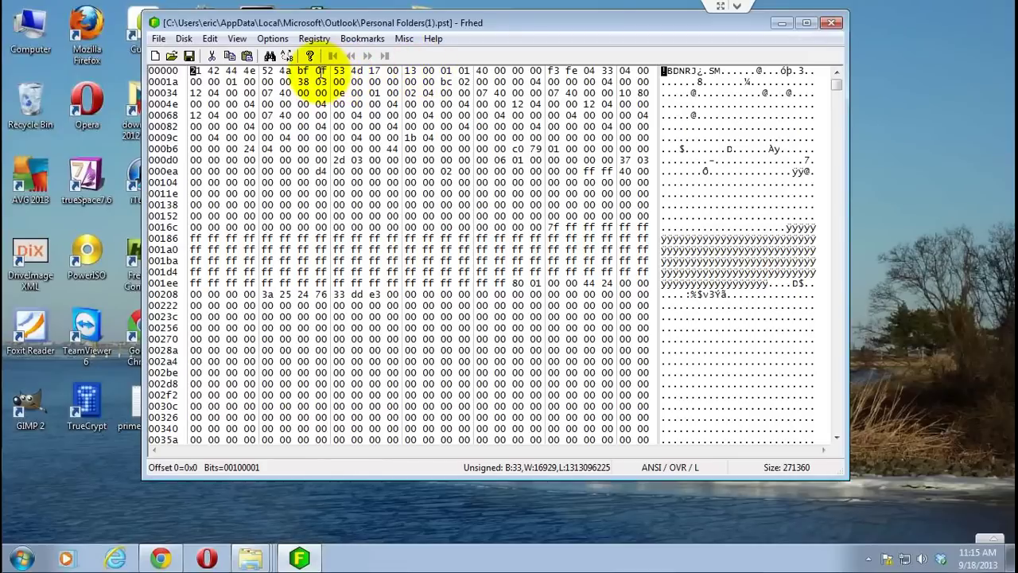
left_click(320, 70)
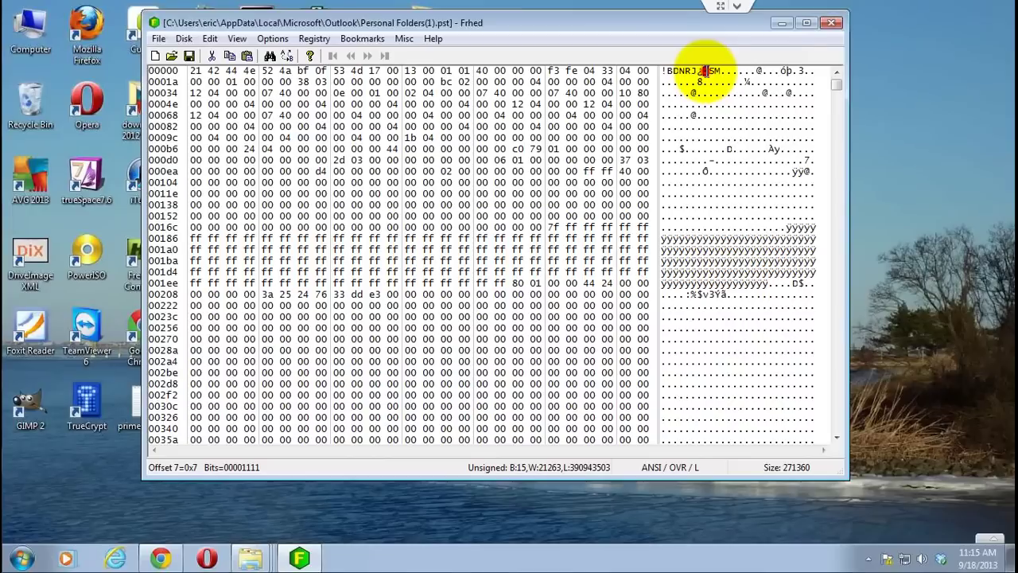
key("Tab")
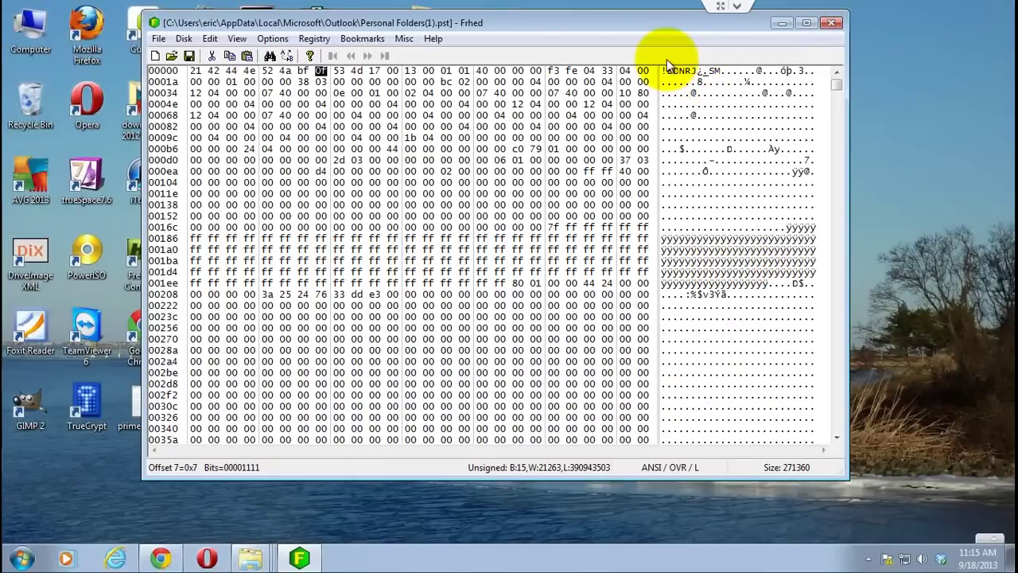
type("20 20 20 20 20 20 20 2")
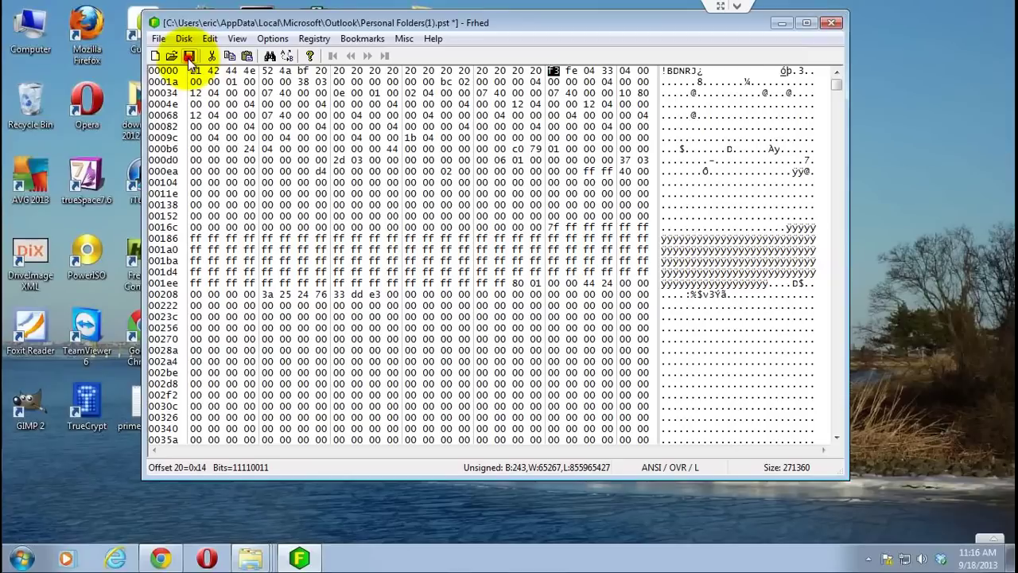
left_click(188, 56)
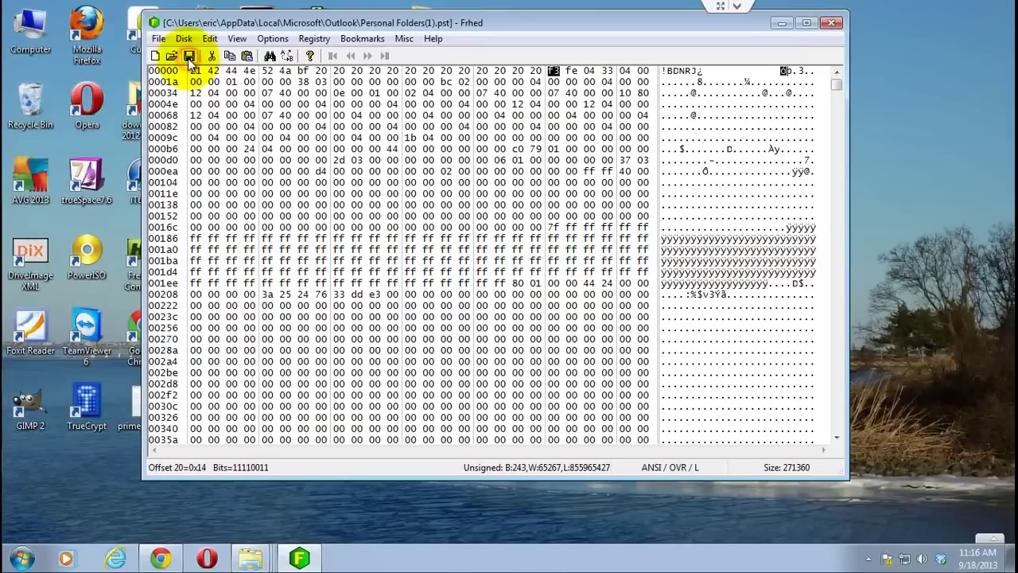
- Close Frhed and open the Office12 folder holding SCANPST.EXE
left_click(830, 22)
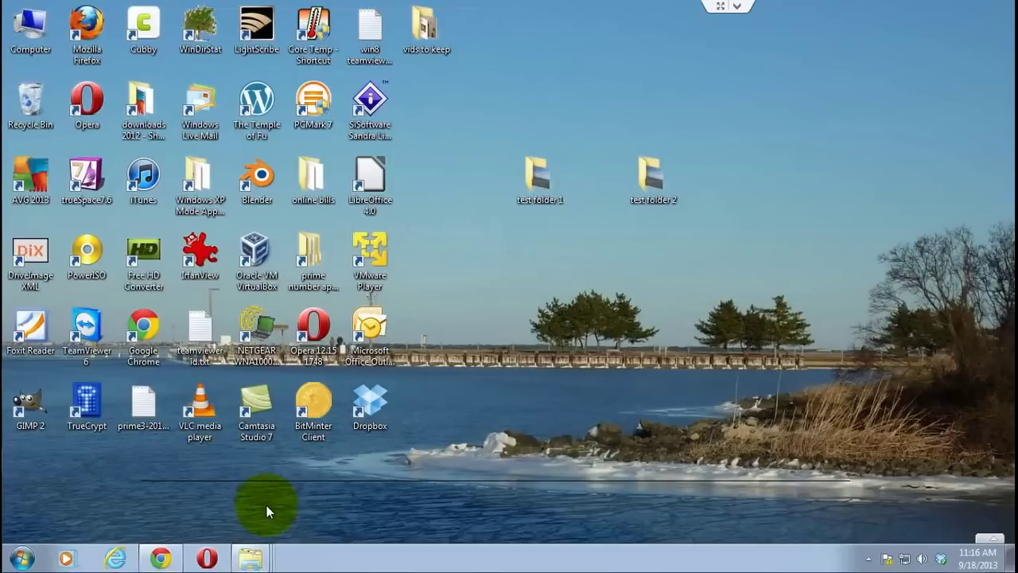
mouse_move(256, 564)
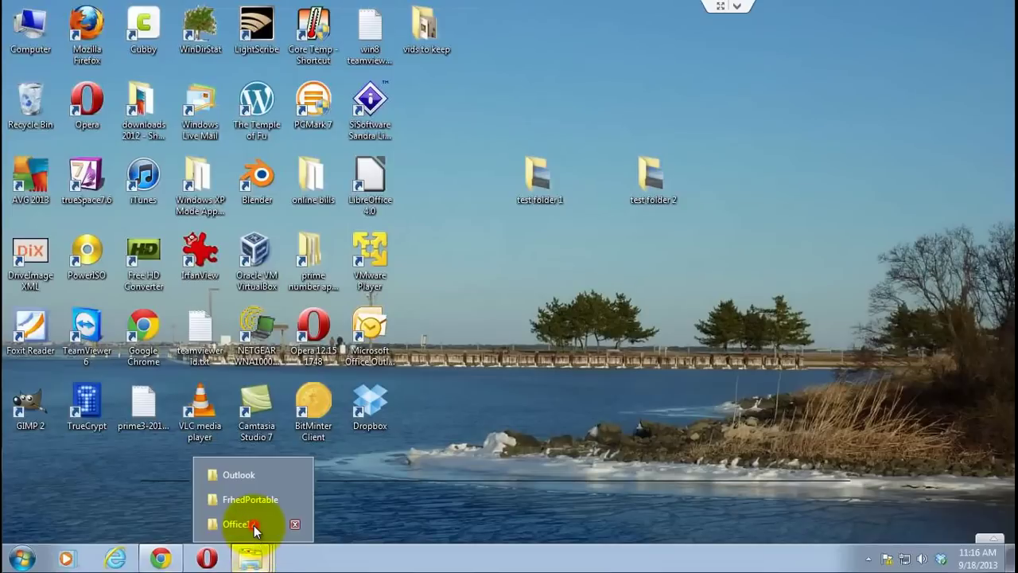
left_click(254, 526)
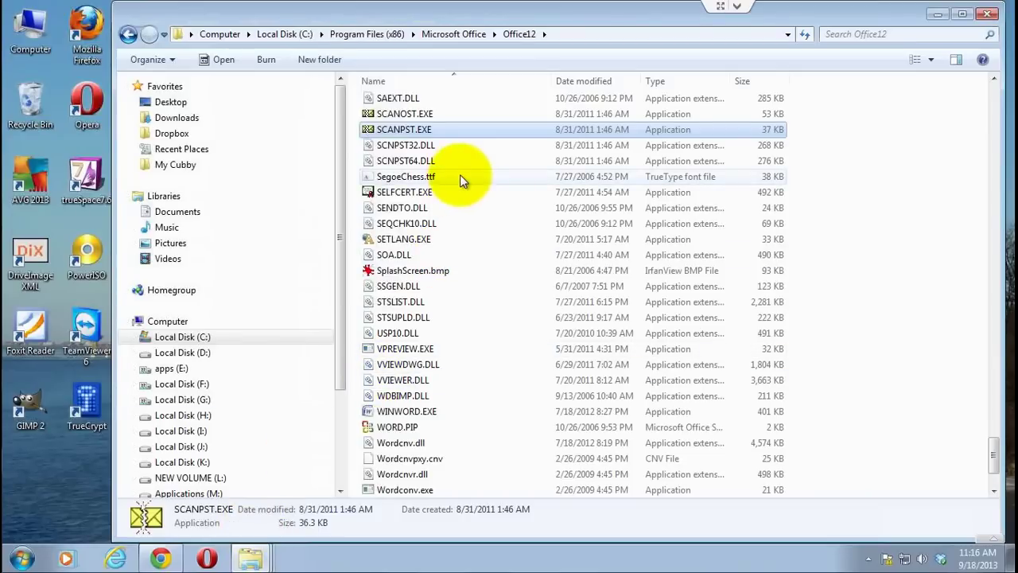
mouse_move(435, 181)
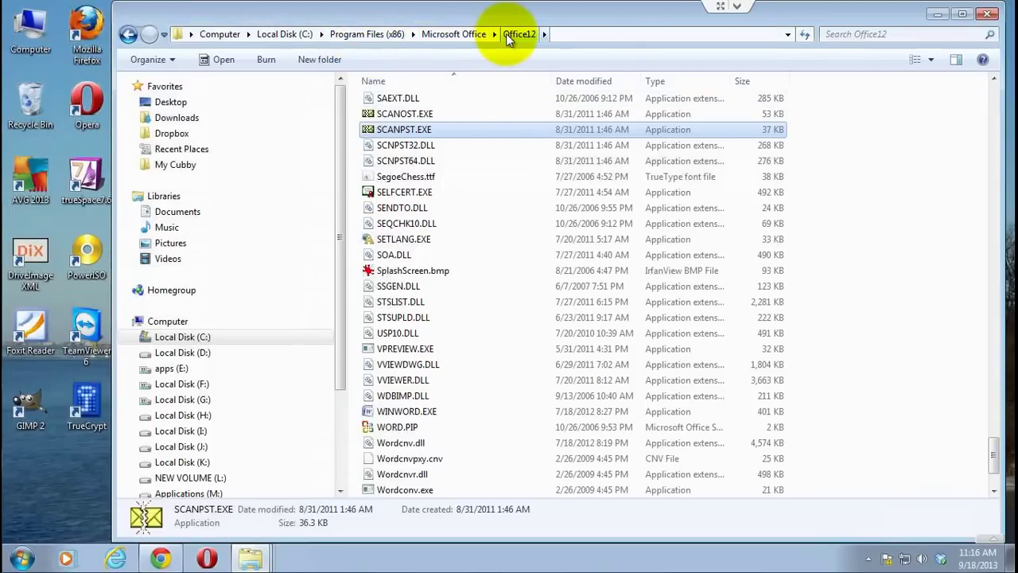
- Launch SCANPST.EXE and choose Personal Folders(1).pst as the file to scan
double_click(401, 127)
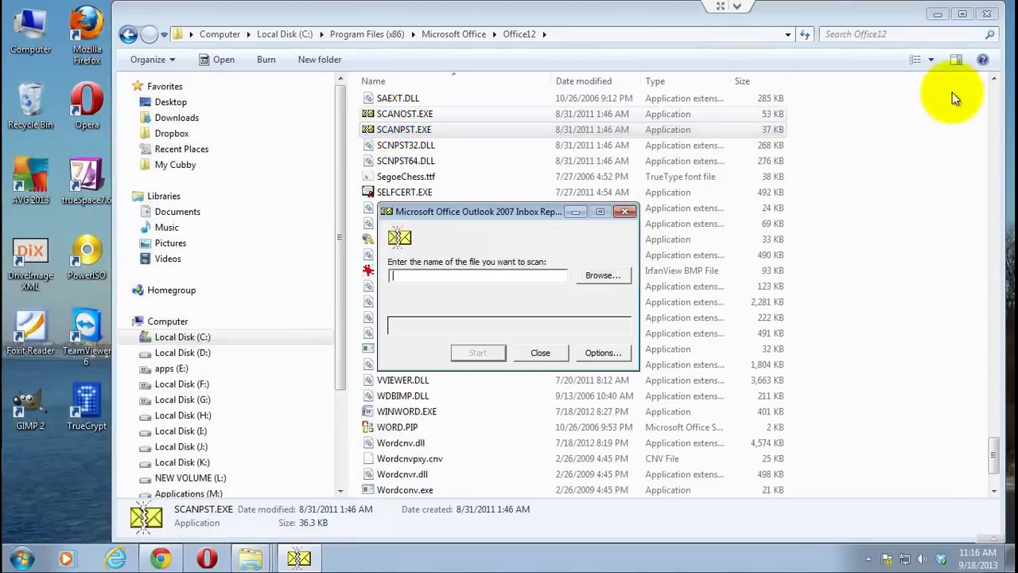
left_click(937, 13)
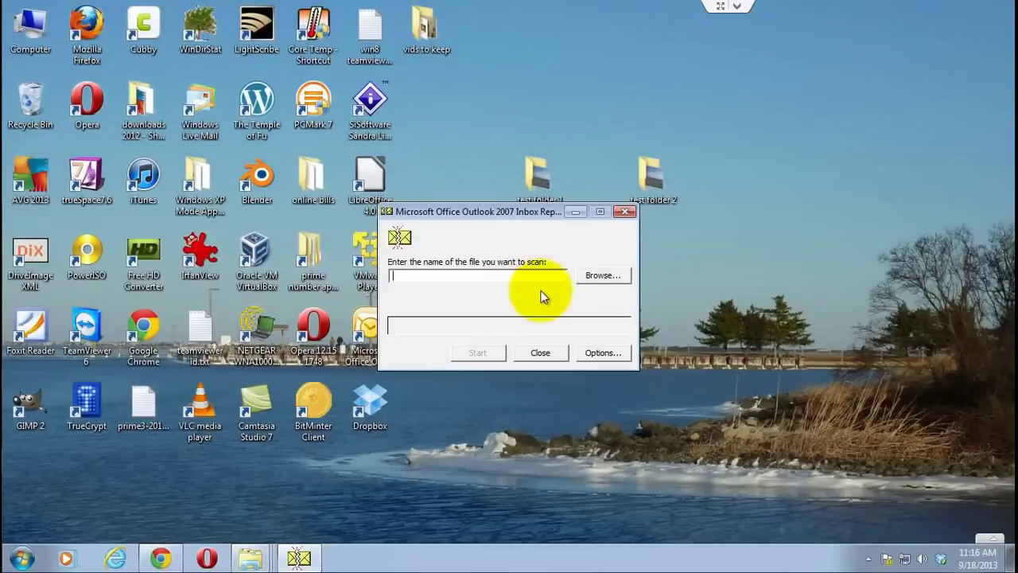
left_click(598, 275)
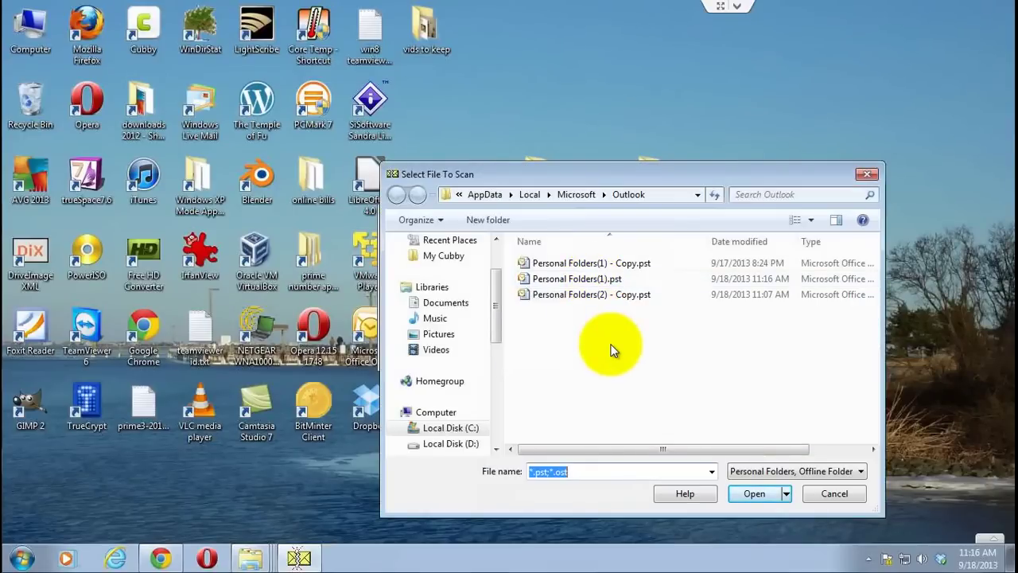
left_click(572, 280)
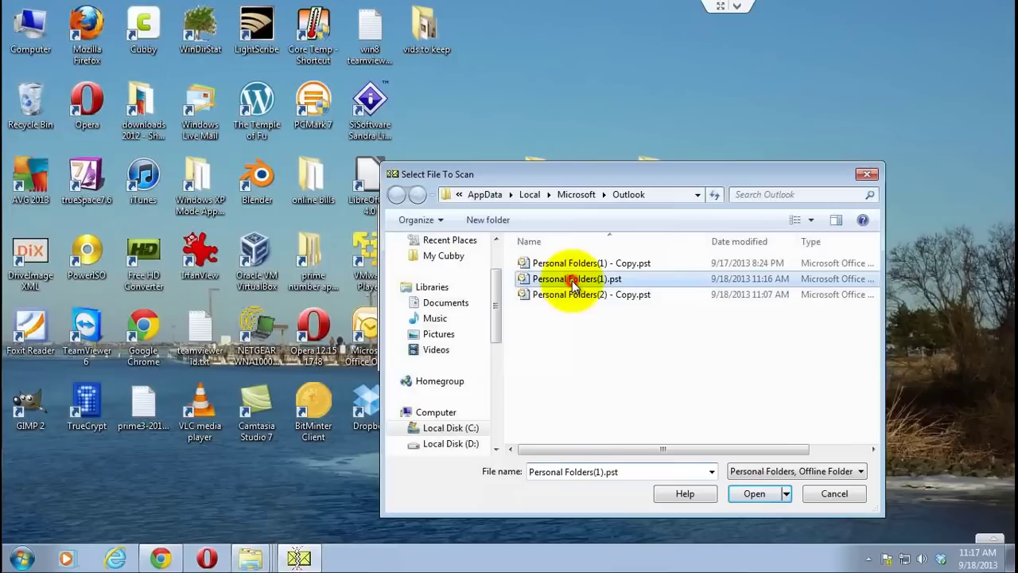
left_click(751, 493)
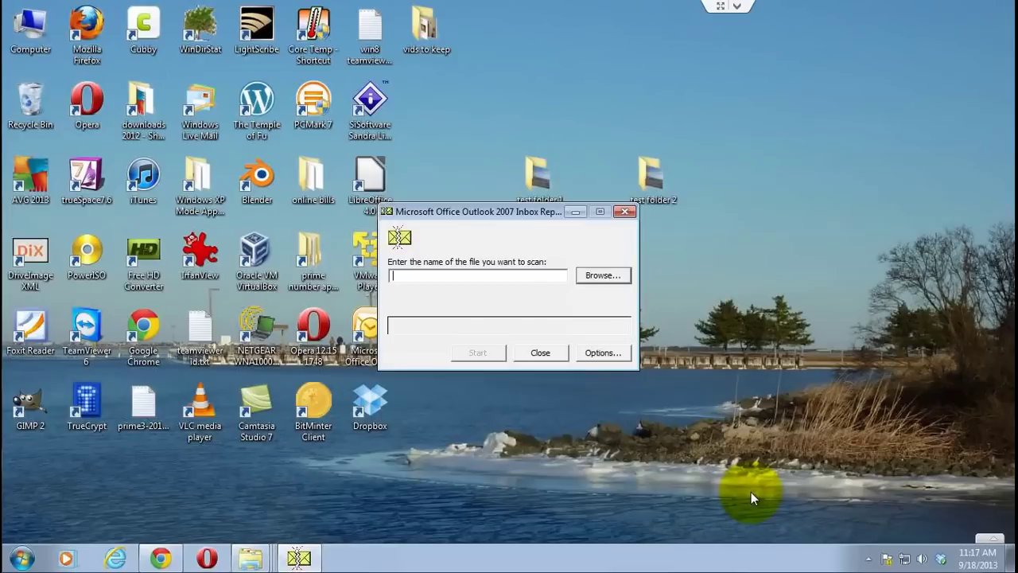
- Scan and repair Personal Folders(1).pst, then dismiss the Repair complete message
left_click(479, 352)
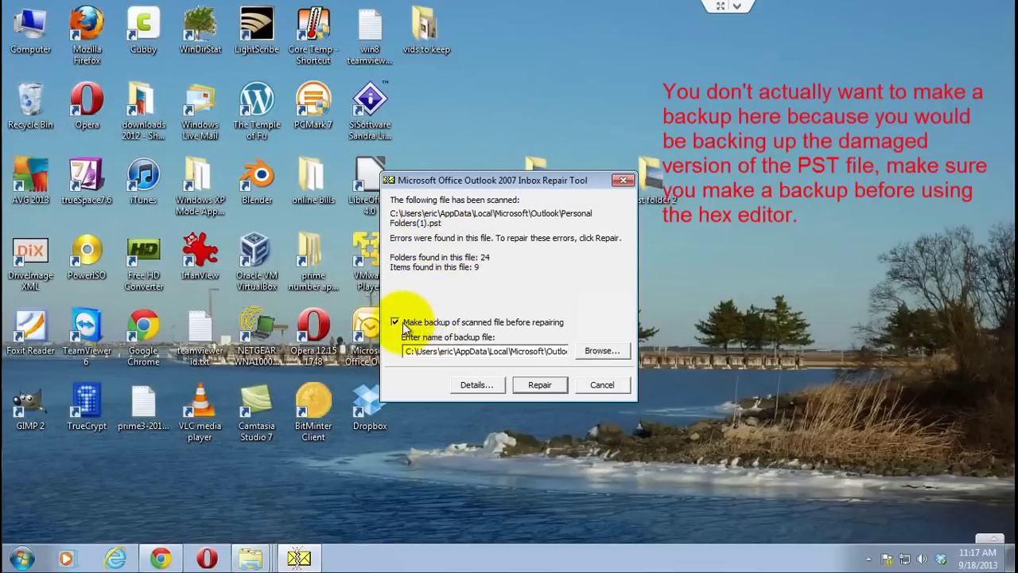
left_click(540, 388)
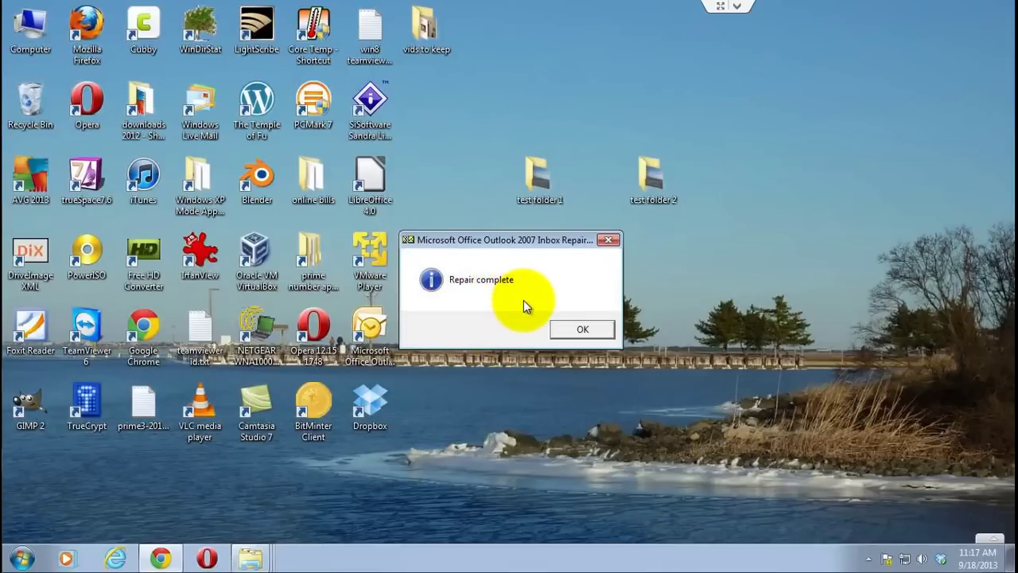
left_click(565, 329)
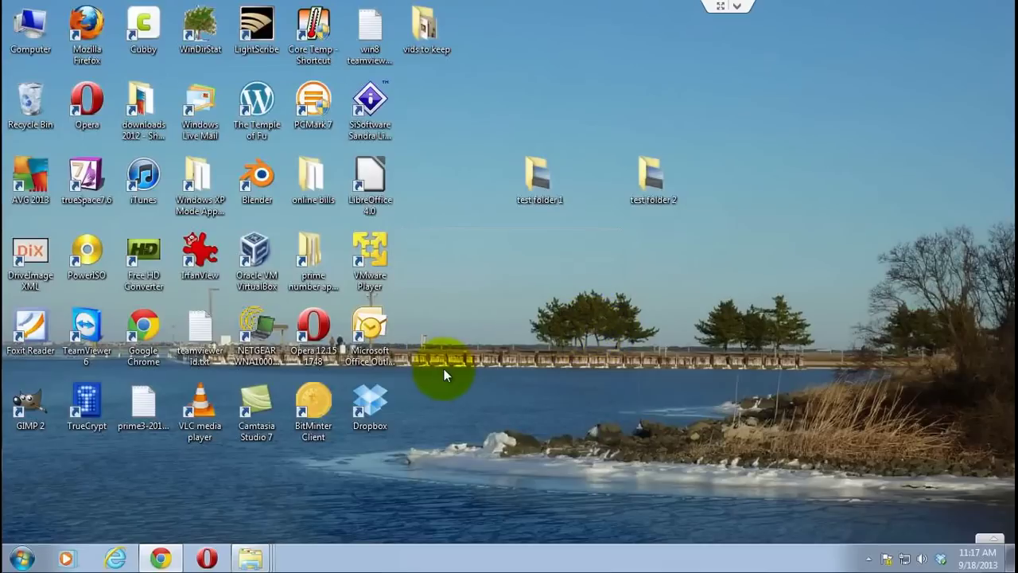
- Relaunch Outlook from the desktop icon to check the recovered Inbox messages
double_click(380, 326)
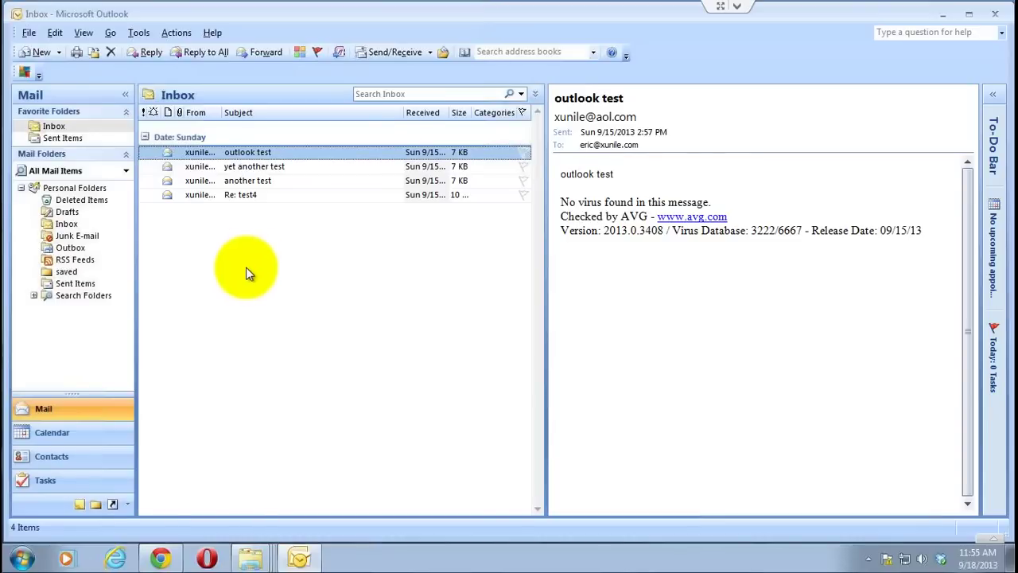
- Open the Outlook data file 'Personal Folders(2) - Copy.pst' as a second Personal Folders
left_click(29, 33)
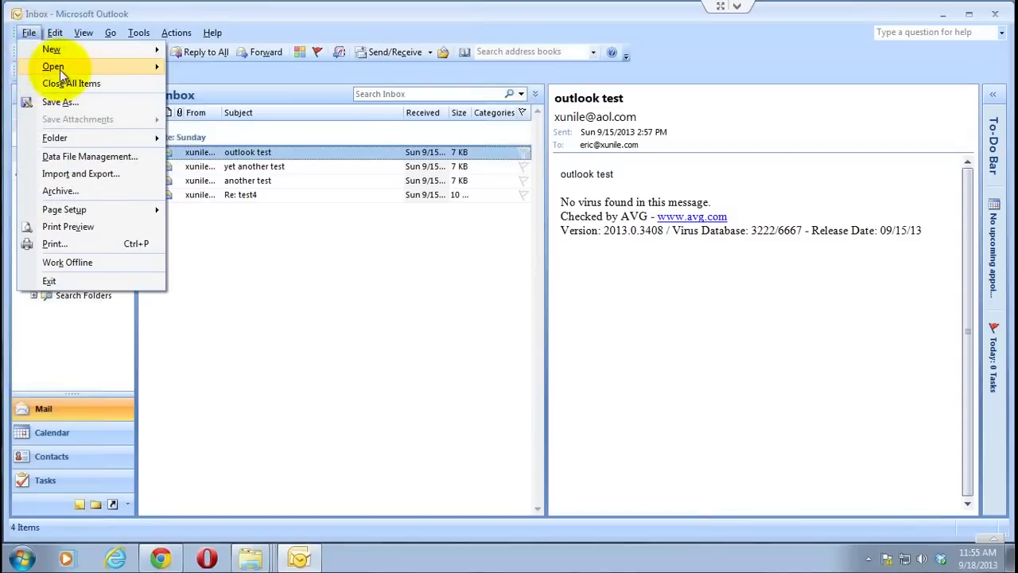
mouse_move(60, 68)
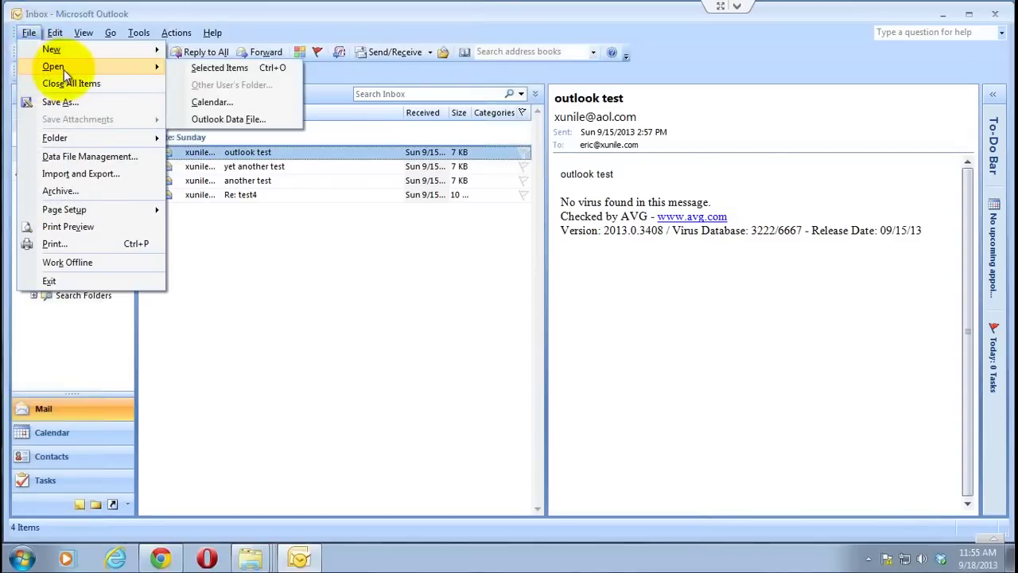
left_click(212, 120)
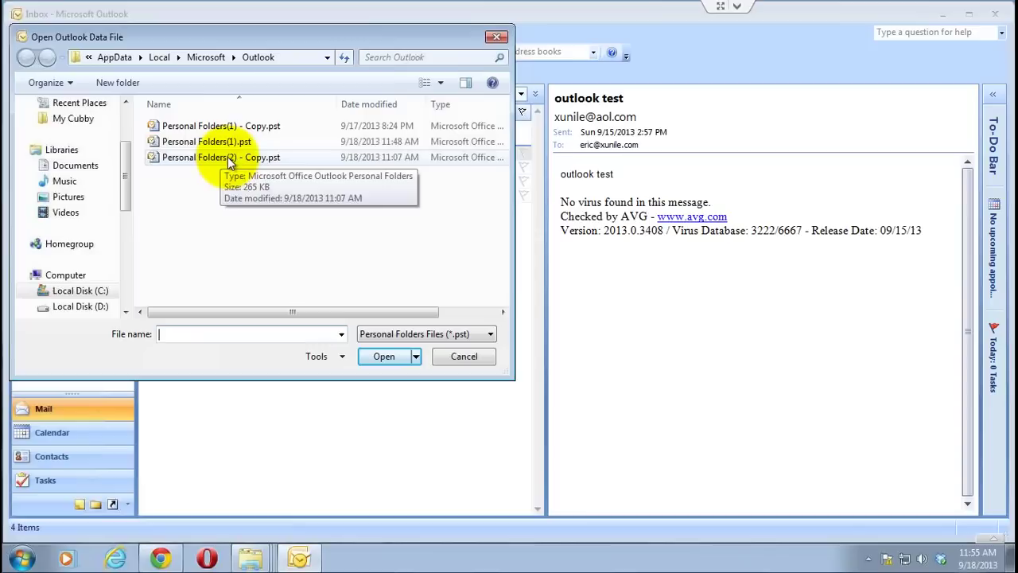
left_click(228, 159)
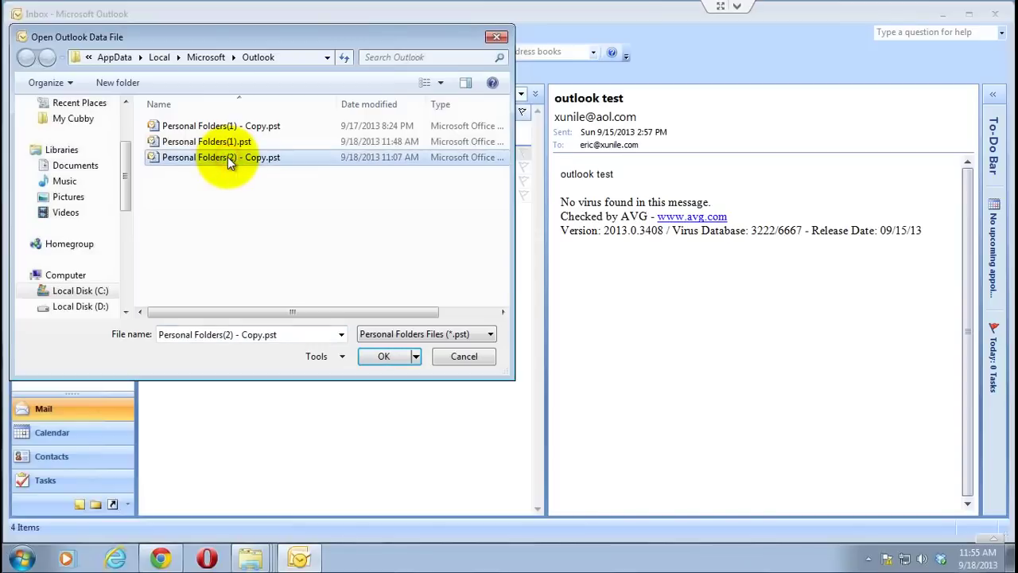
left_click(369, 356)
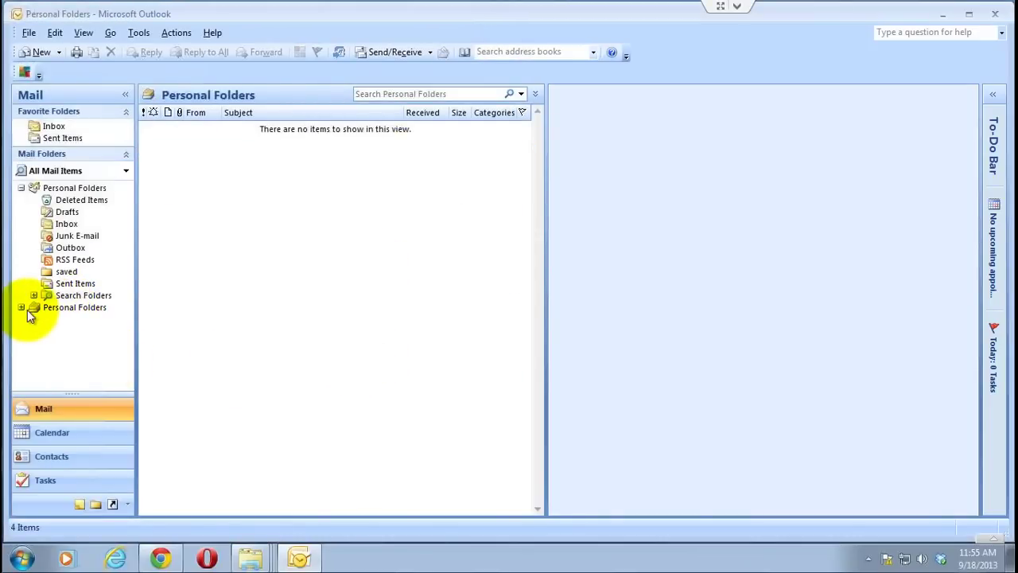
- Expand the added Personal Folders, preview its Inbox messages, and right-click 'another test'
left_click(23, 308)
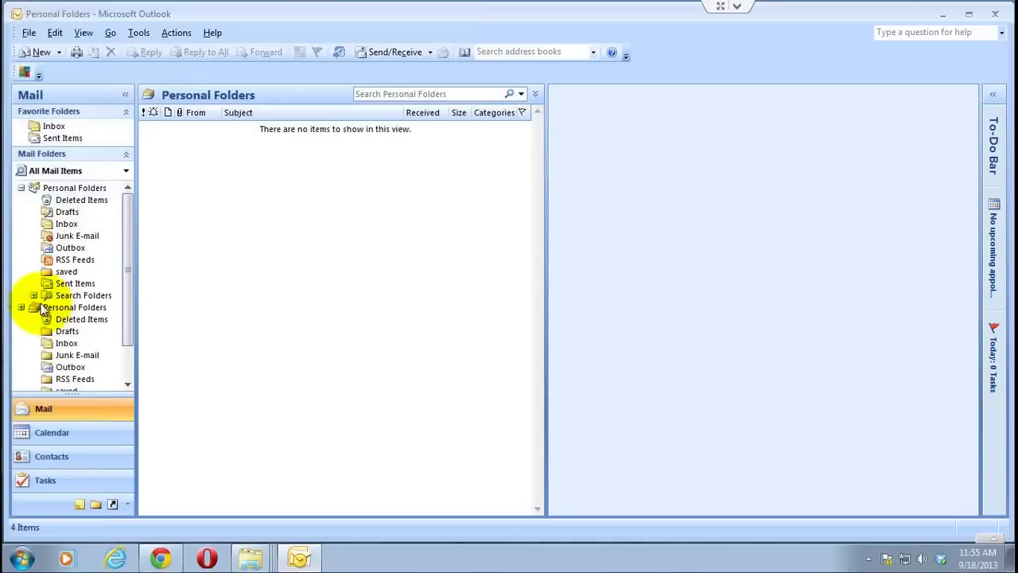
left_click(62, 343)
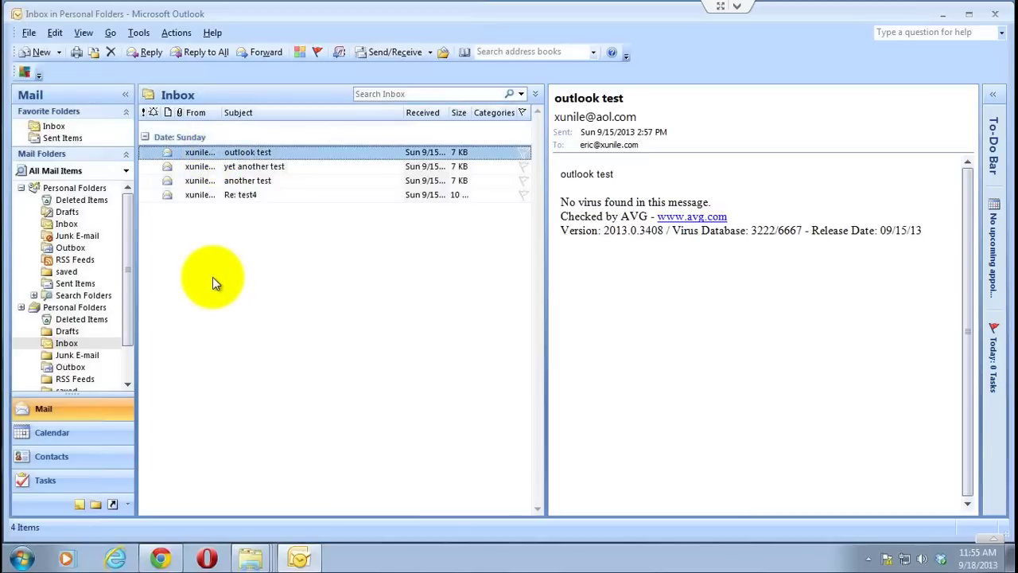
left_click(211, 169)
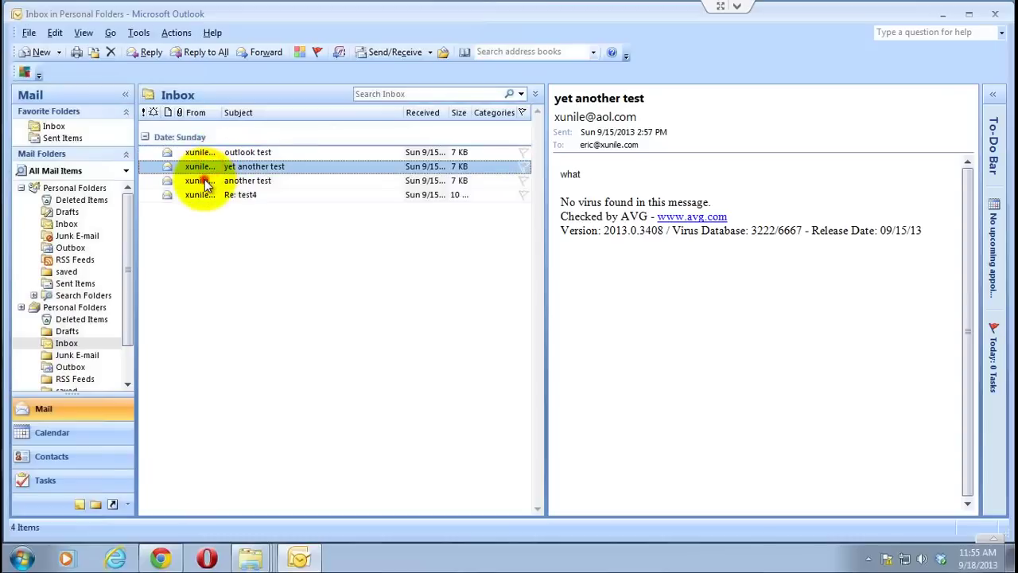
left_click(204, 182)
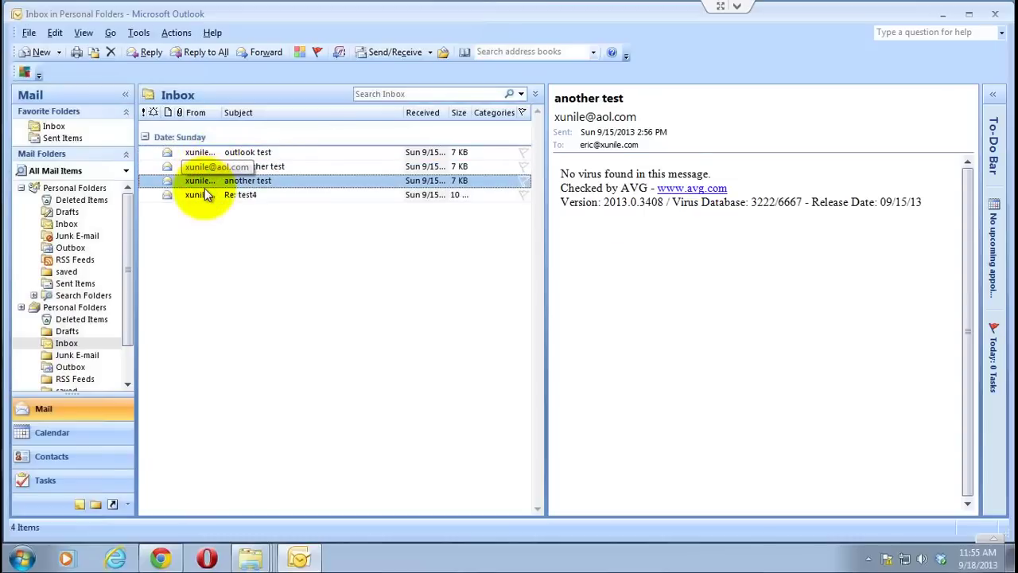
right_click(204, 181)
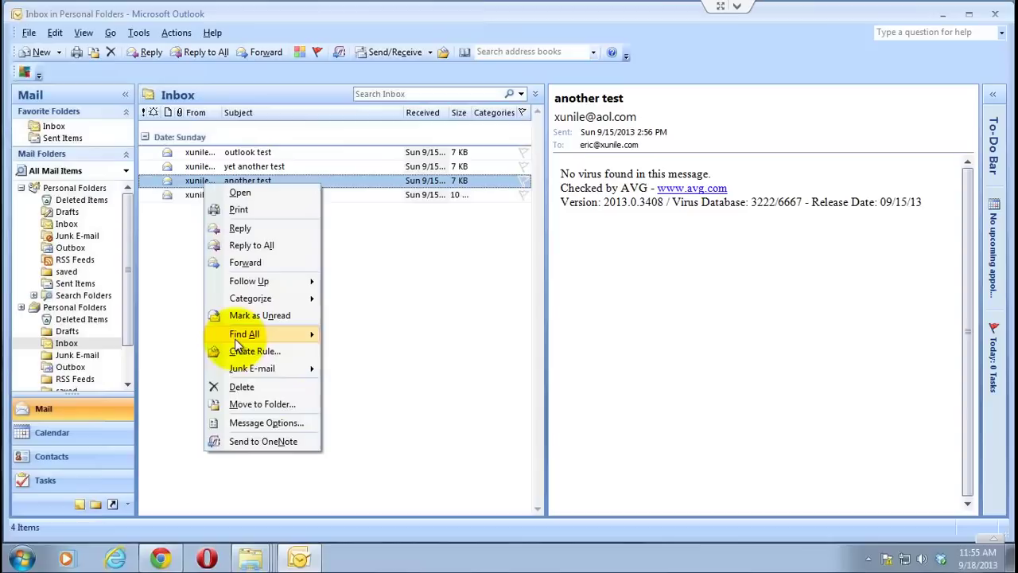
- Move the 'another test' message into the main Personal Folders' saved folder
left_click(235, 406)
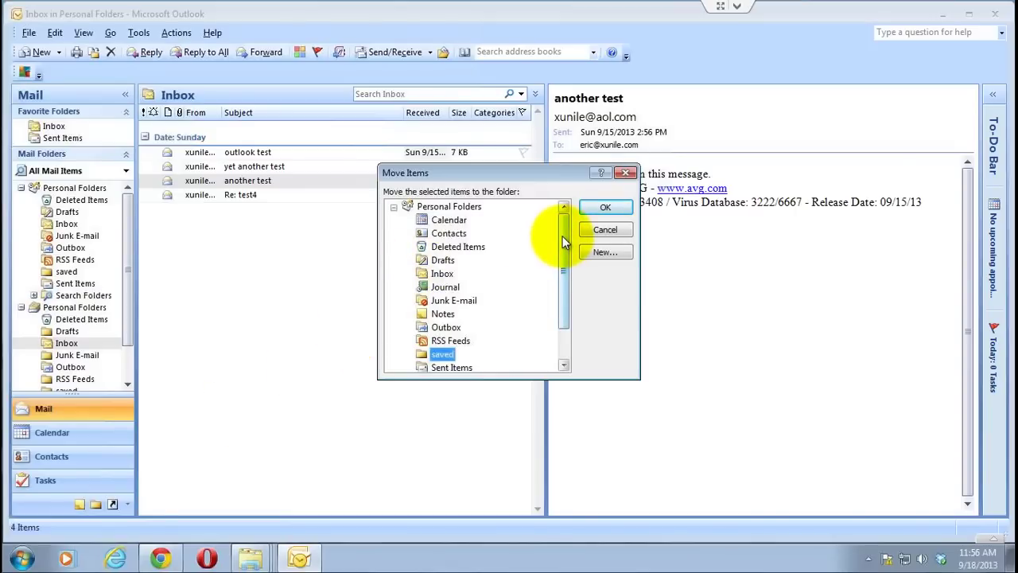
left_click_drag(564, 240, 563, 270)
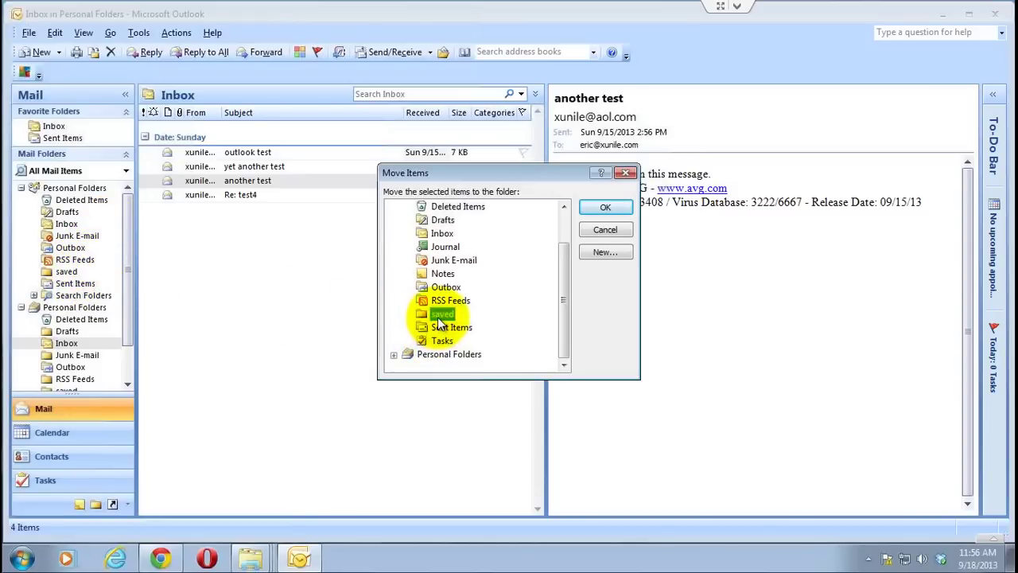
left_click(604, 208)
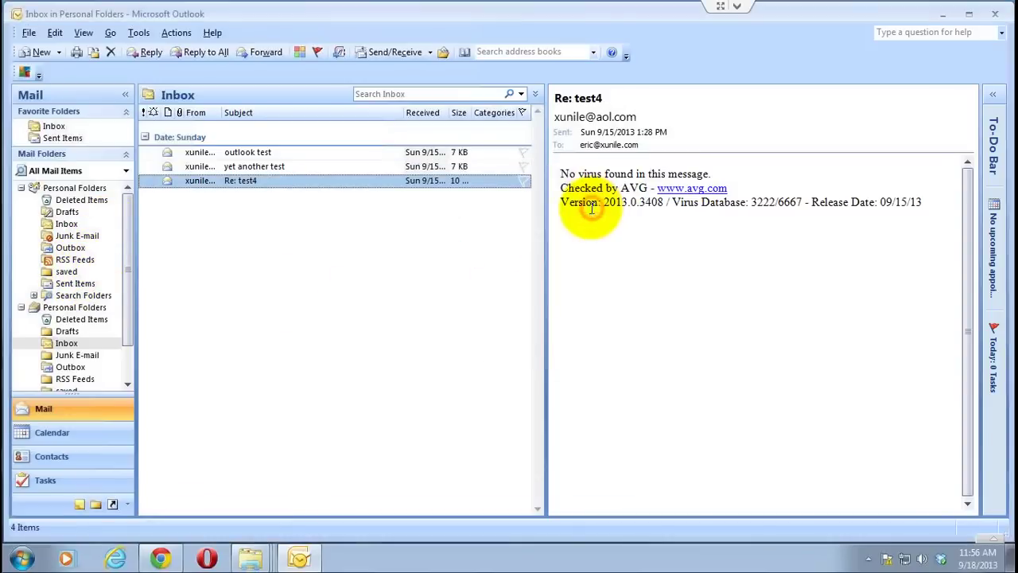
- Check the saved folder in both the main and the added Personal Folders
left_click(72, 274)
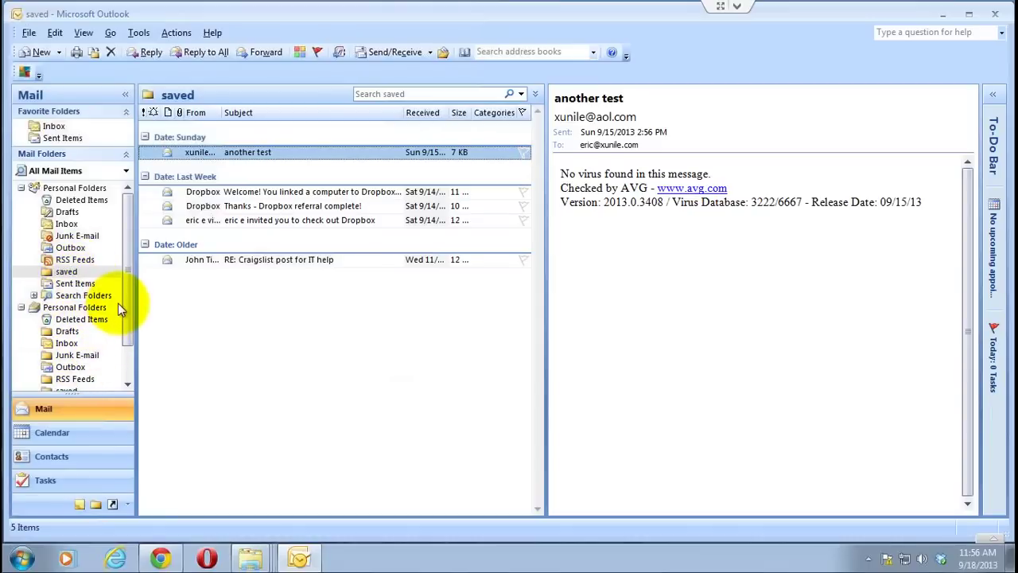
scroll(119, 326, "down", 1)
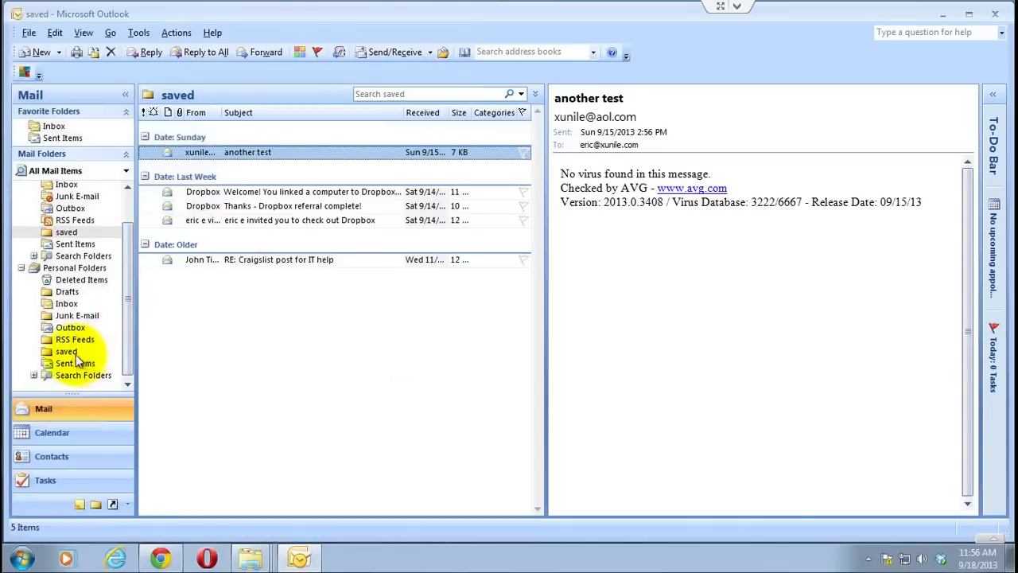
left_click(72, 352)
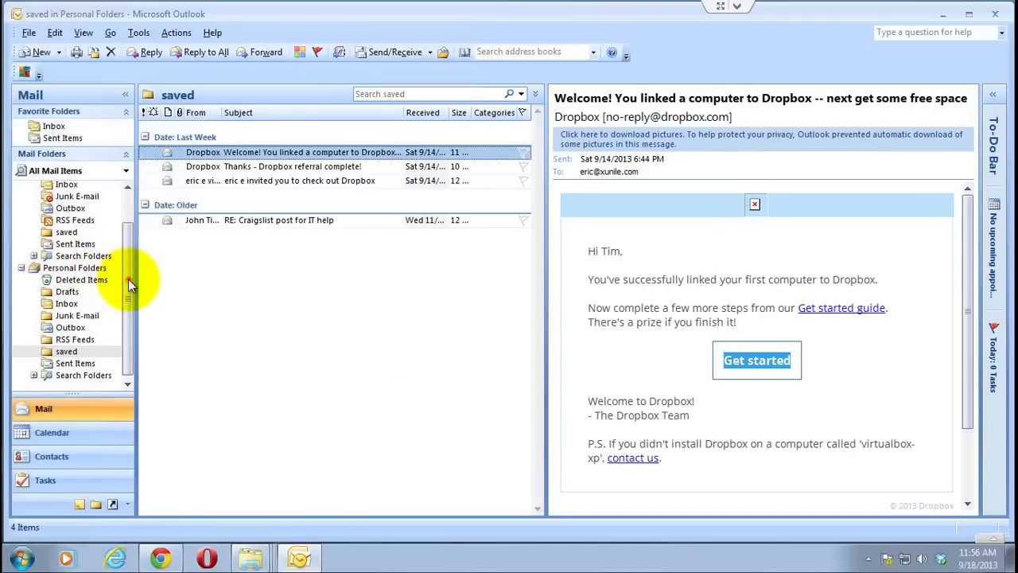
- Close the second Personal Folders (the Copy.pst backup) from the folder pane
left_click_drag(128, 279, 129, 191)
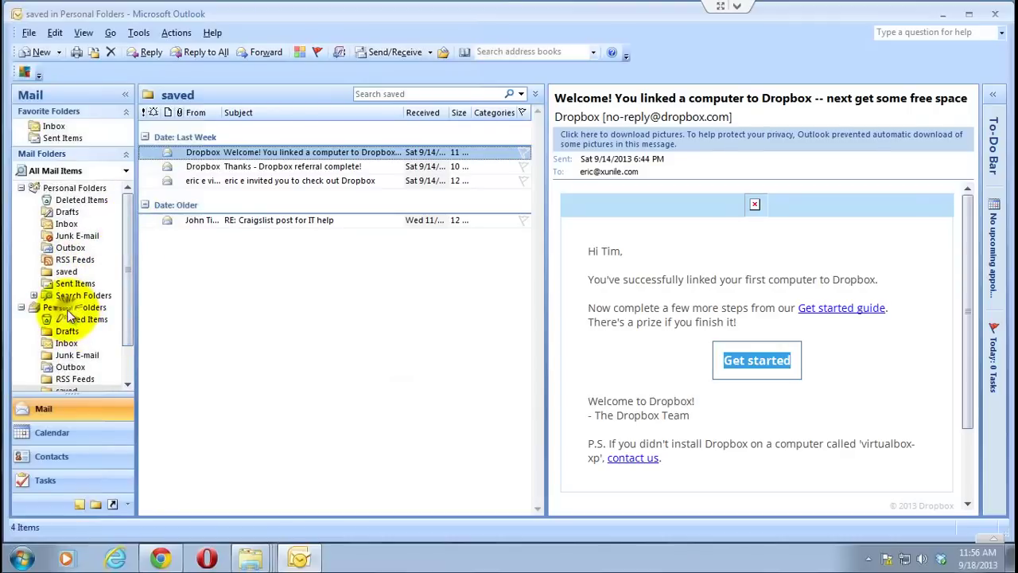
right_click(67, 308)
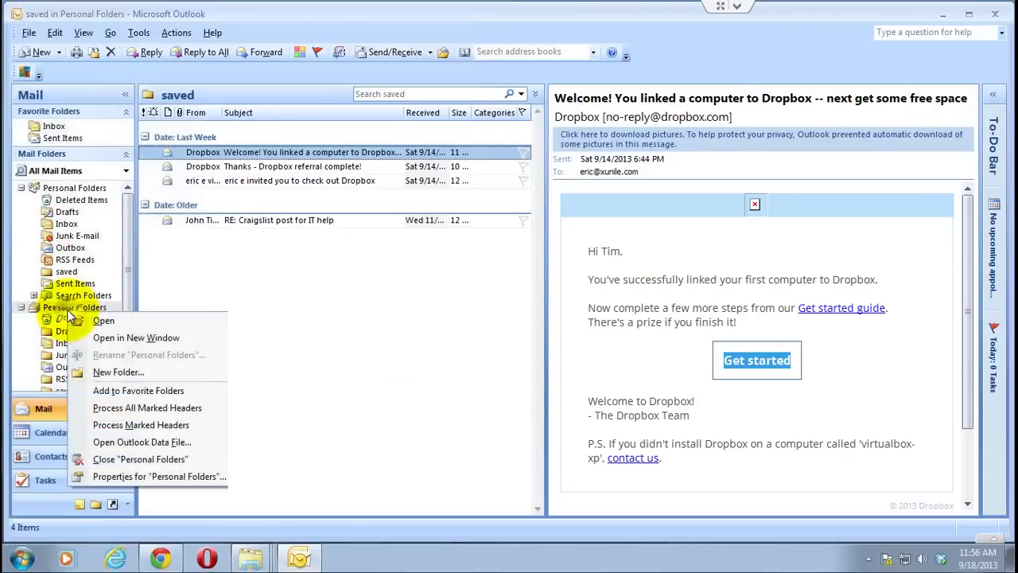
left_click(152, 460)
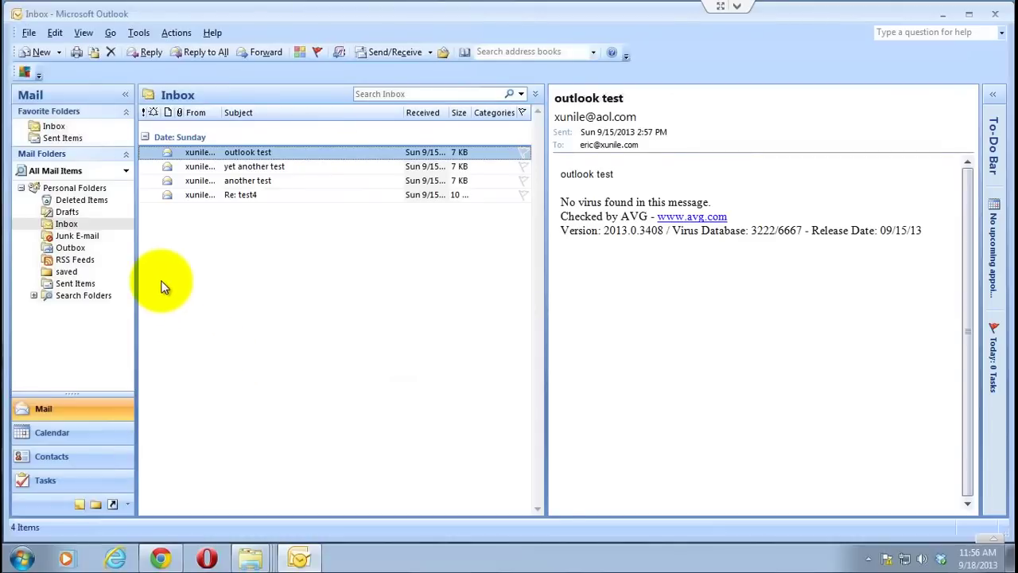